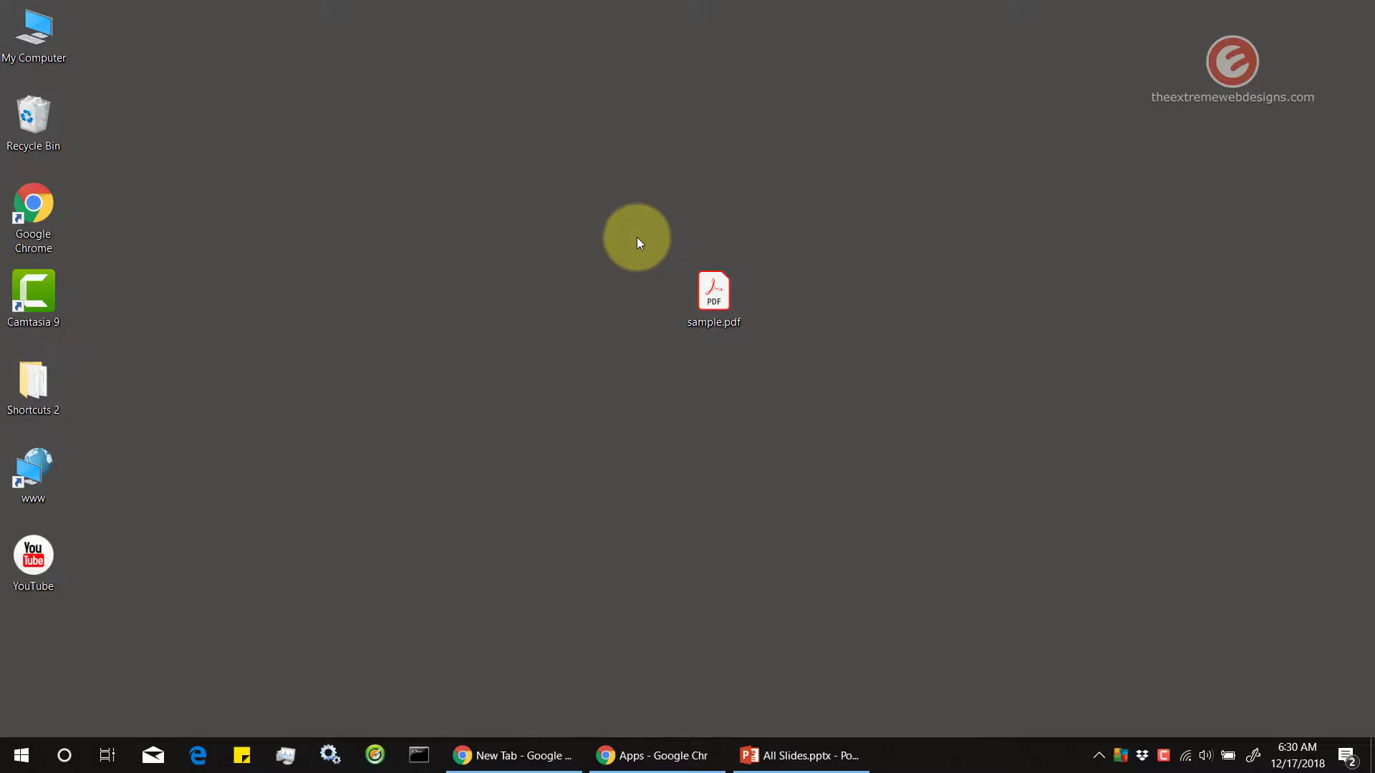
Drag sample.pdf from the desktop onto Chrome's taskbar button to open it there.
left_click_drag(638, 238, 859, 464)
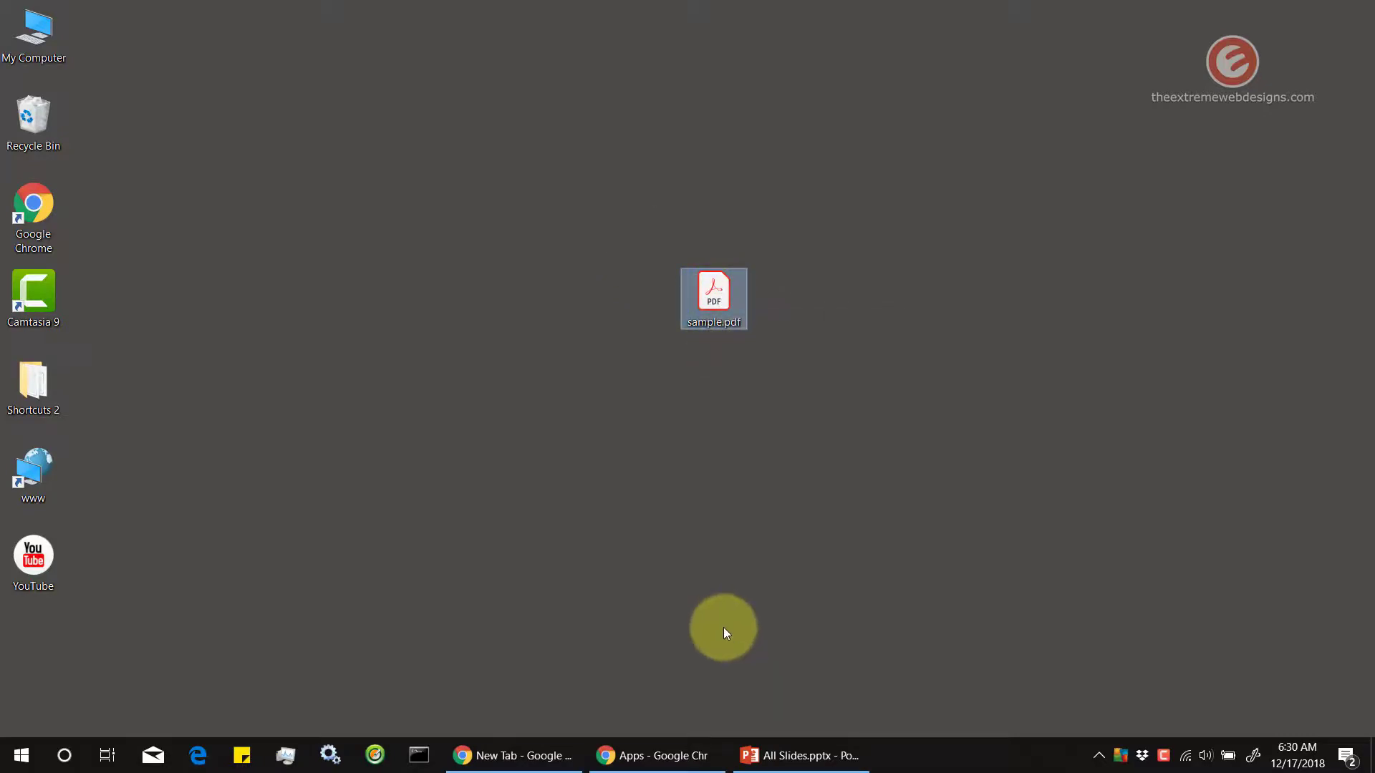
left_click(678, 756)
left_click(683, 768)
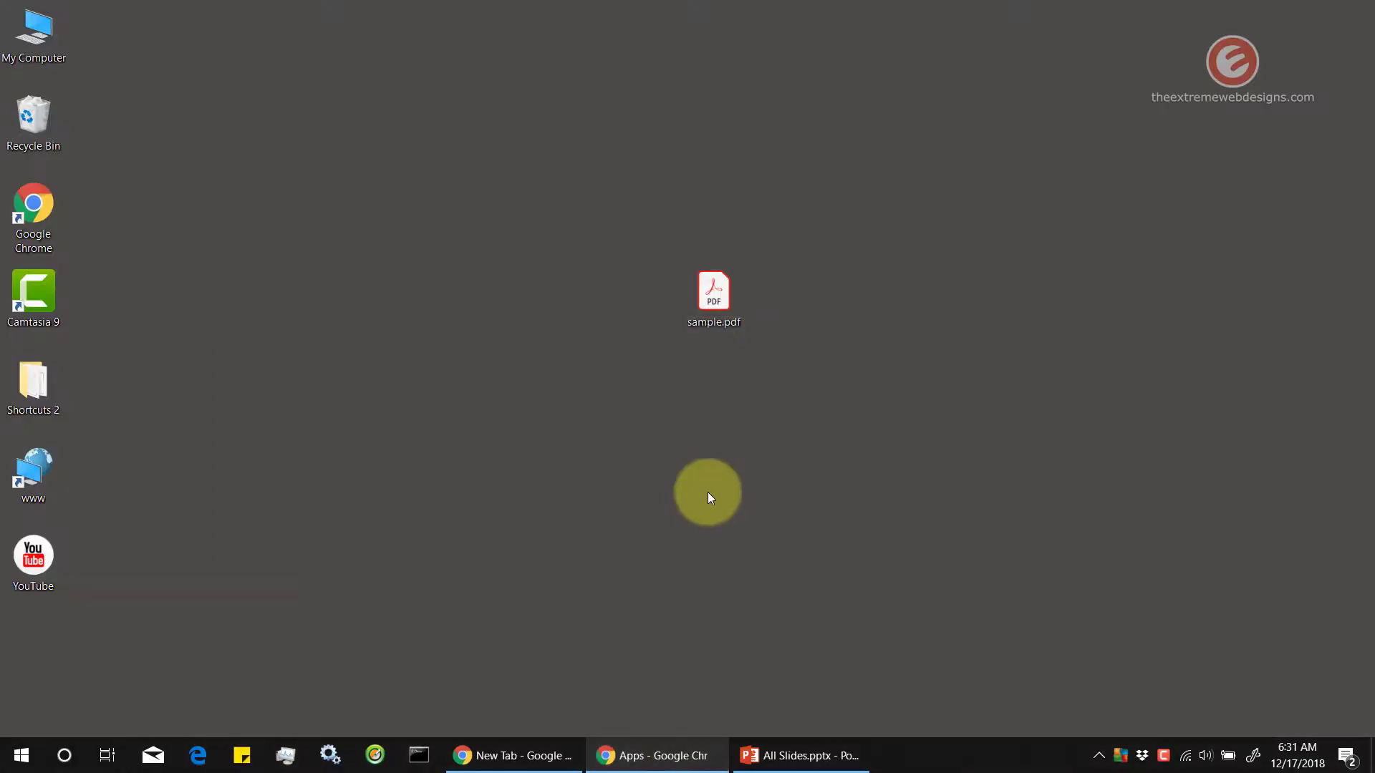
mouse_move(725, 302)
left_mouse_down()
mouse_move(688, 766)
mouse_move(580, 457)
left_mouse_up()
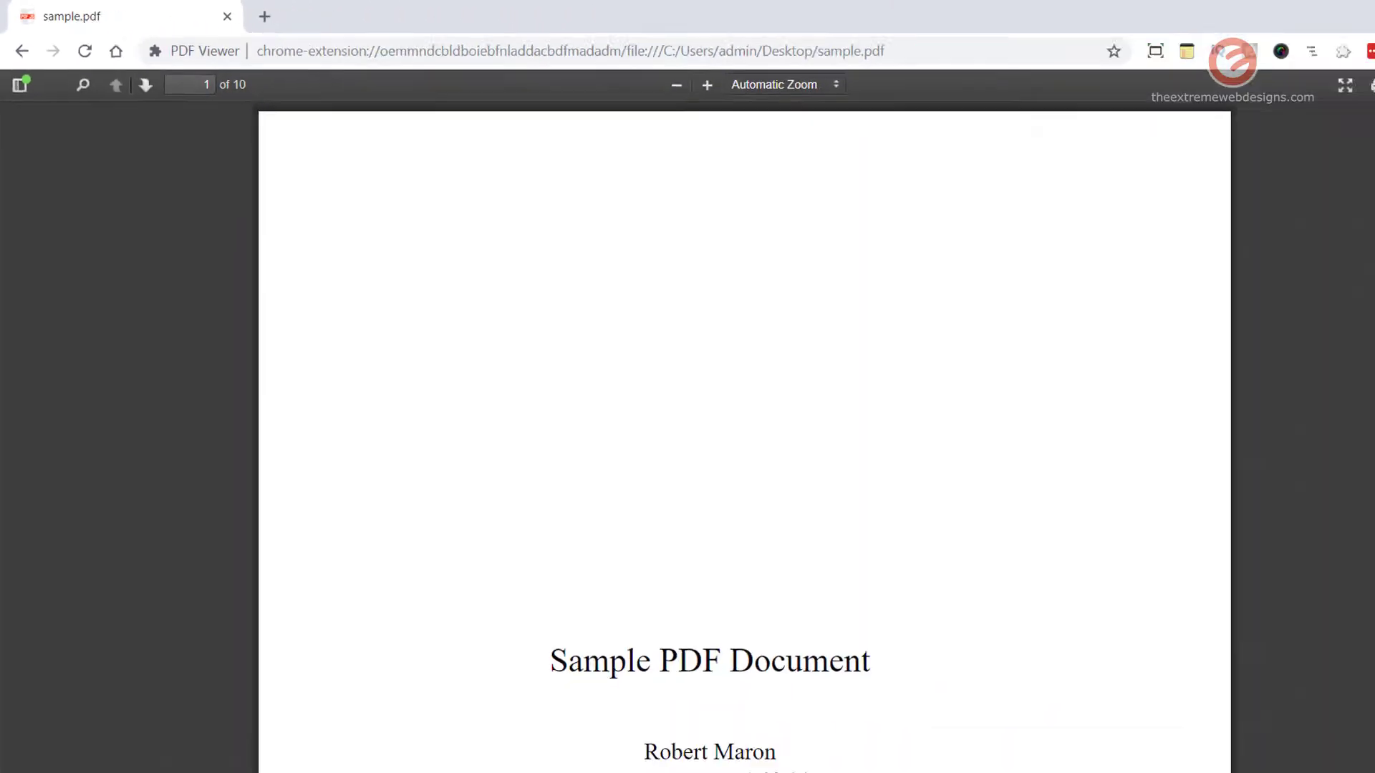
left_click_drag(1362, 107, 1369, 658)
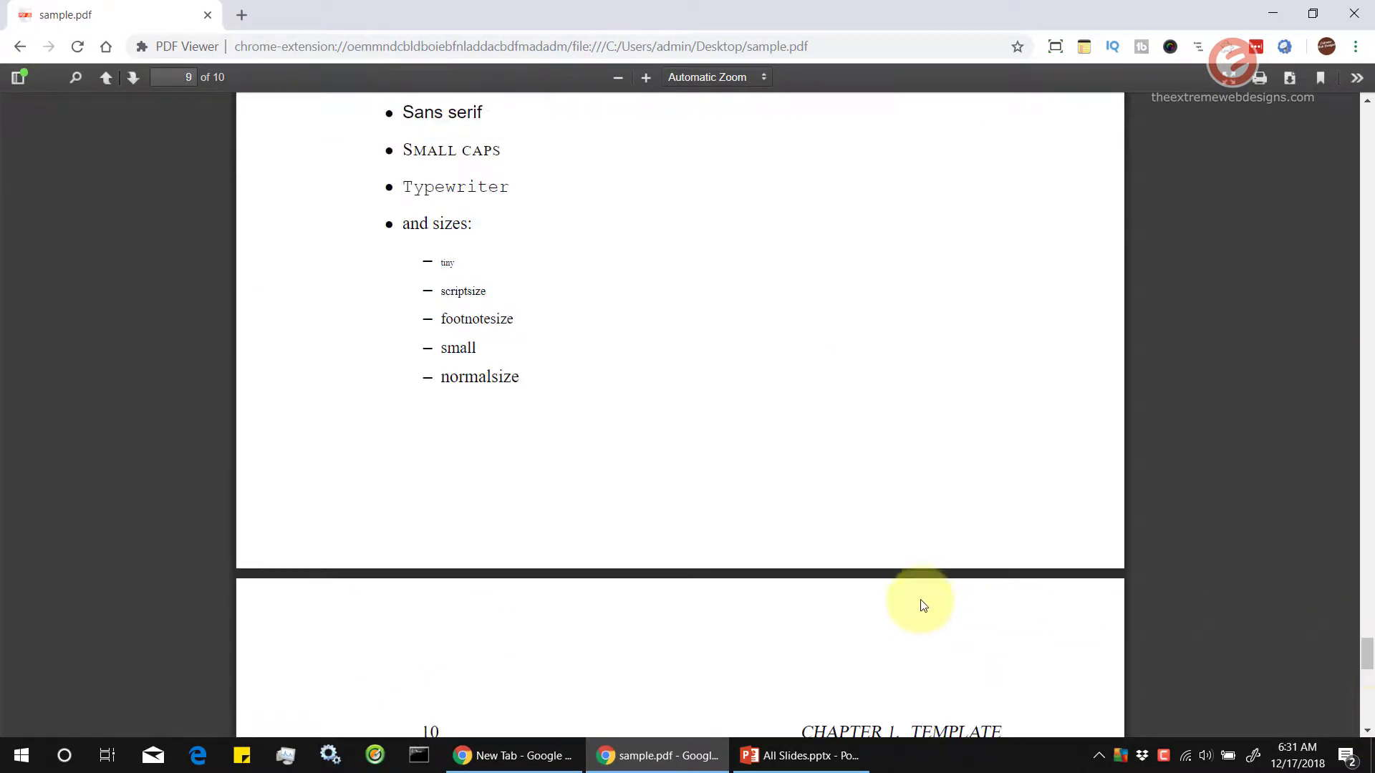
scroll(920, 605, "down", 3)
Highlight and then clear the text on page 10 of sample.pdf.
left_click_drag(420, 372, 470, 382)
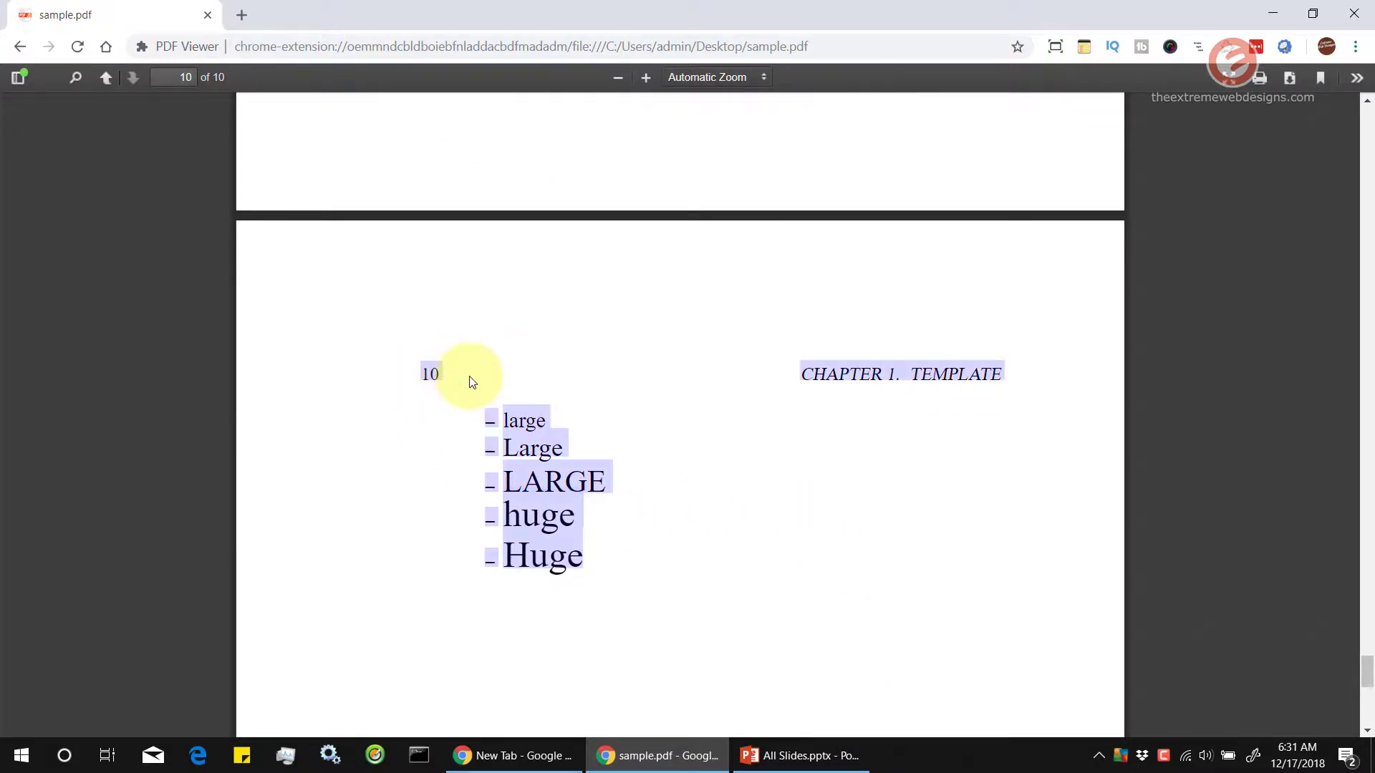
left_click(505, 371)
left_click_drag(1367, 668, 1359, 118)
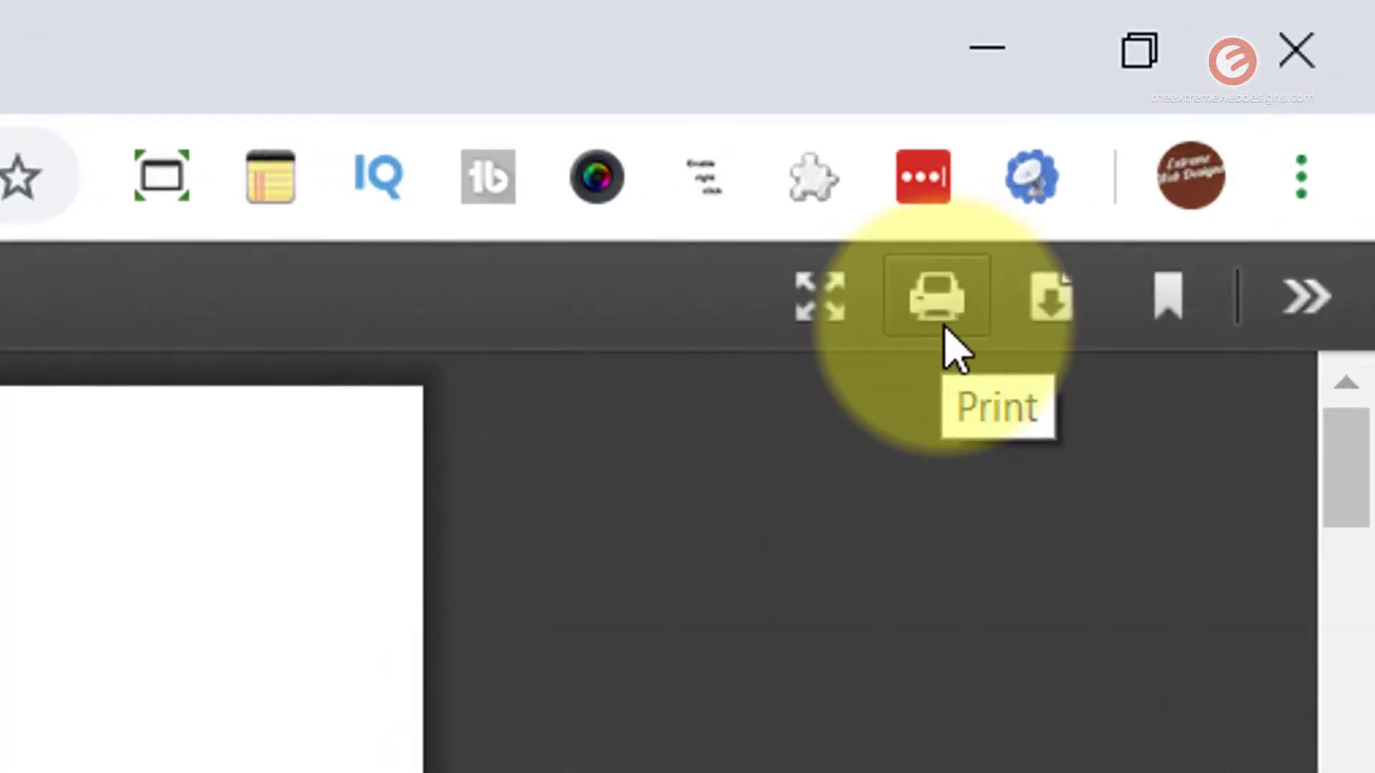
Save all ten pages as a PDF named sample 2.pdf on the Desktop.
left_click(943, 332)
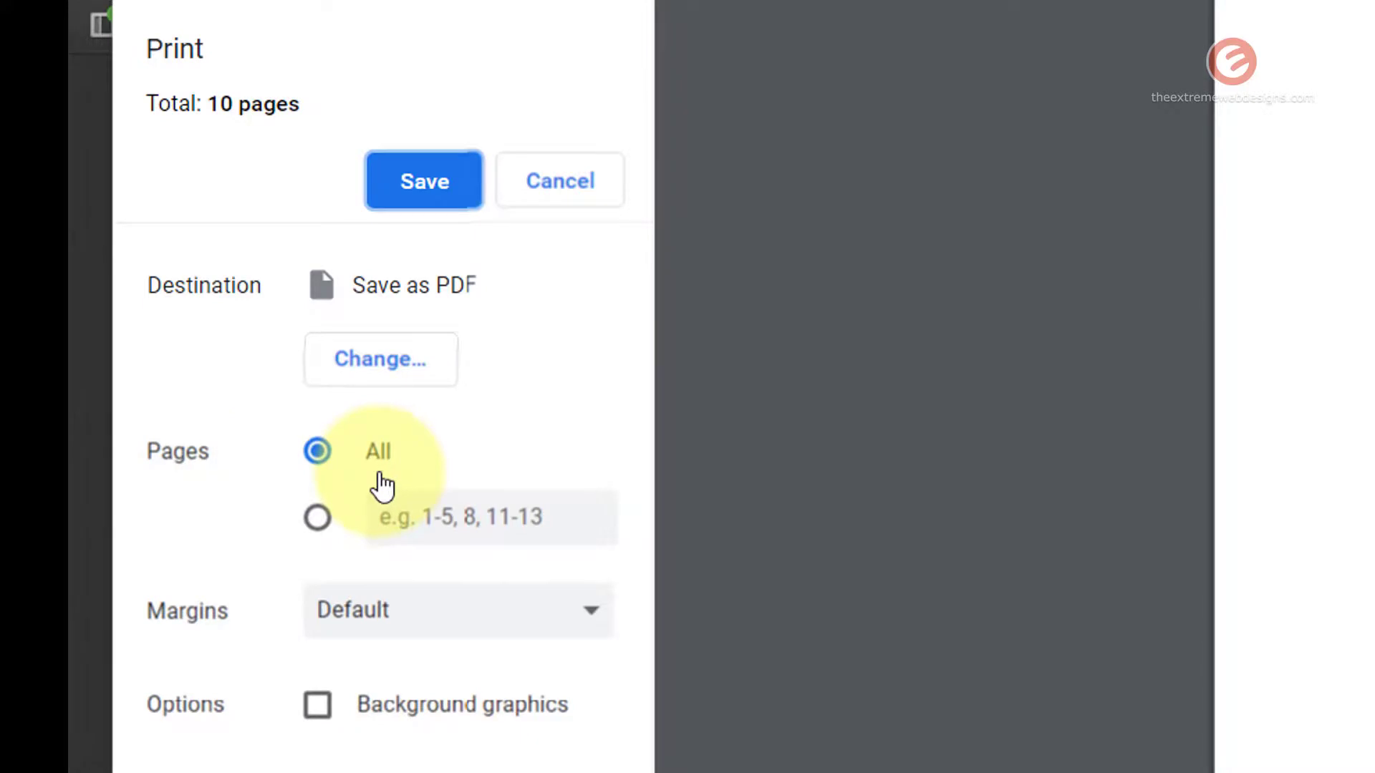
left_click(443, 191)
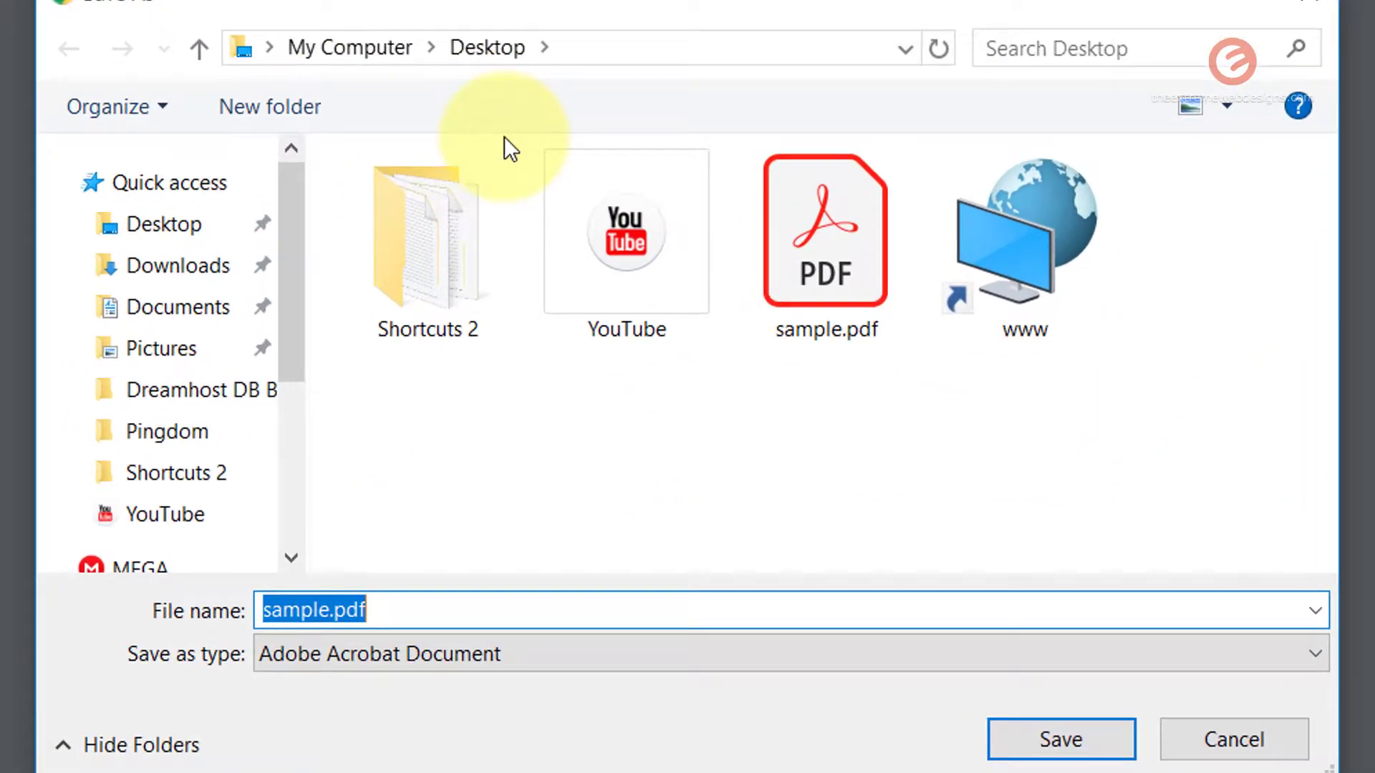
left_click(329, 609)
type("2")
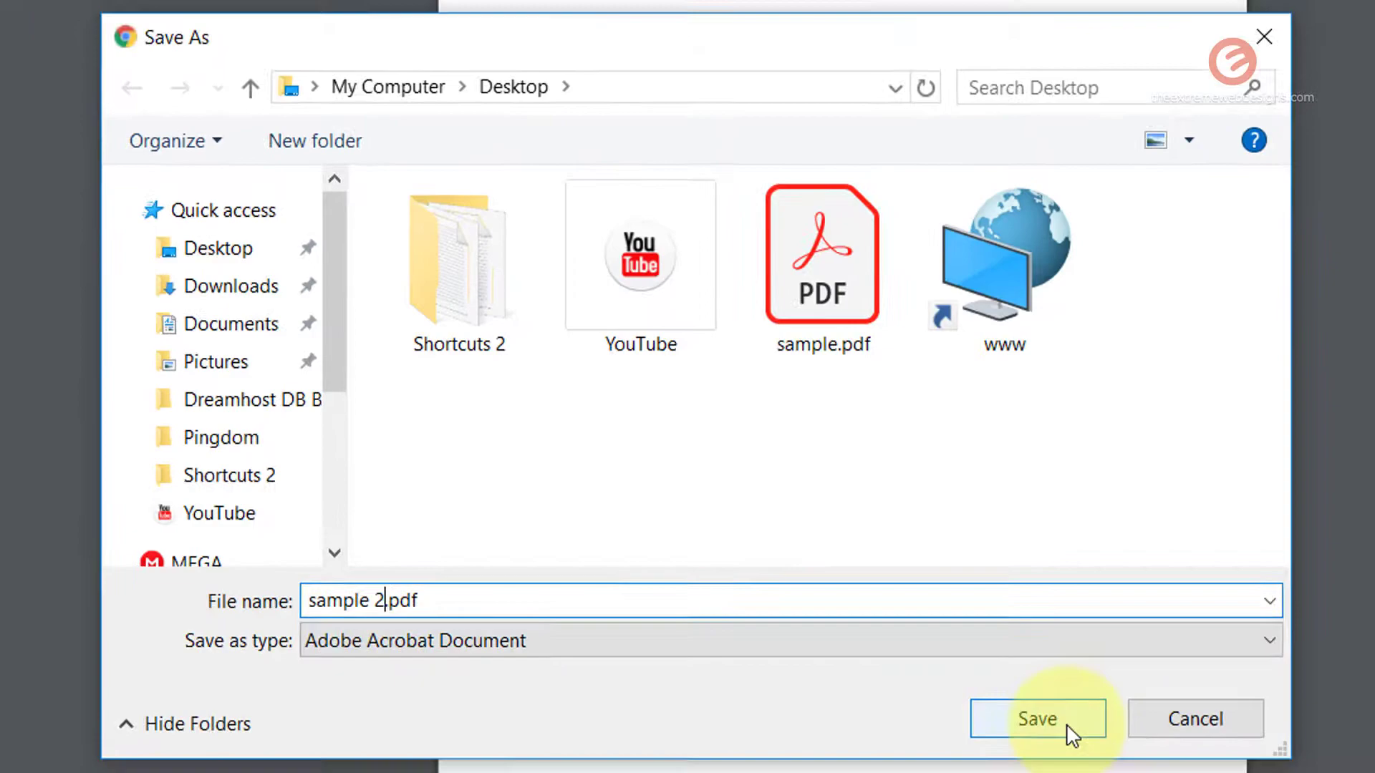
left_click(1037, 719)
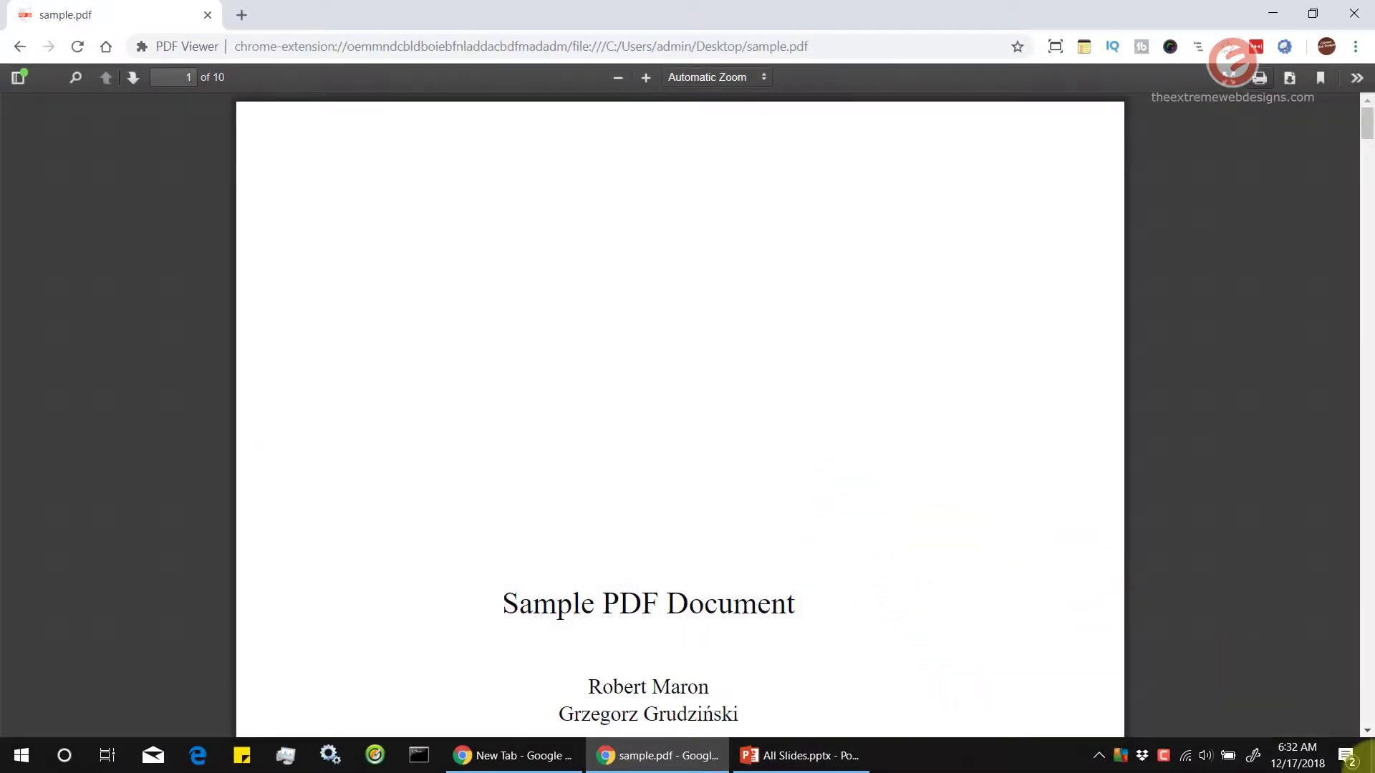
Open sample 2.pdf from the desktop in Adobe Acrobat Reader DC.
left_click(1371, 755)
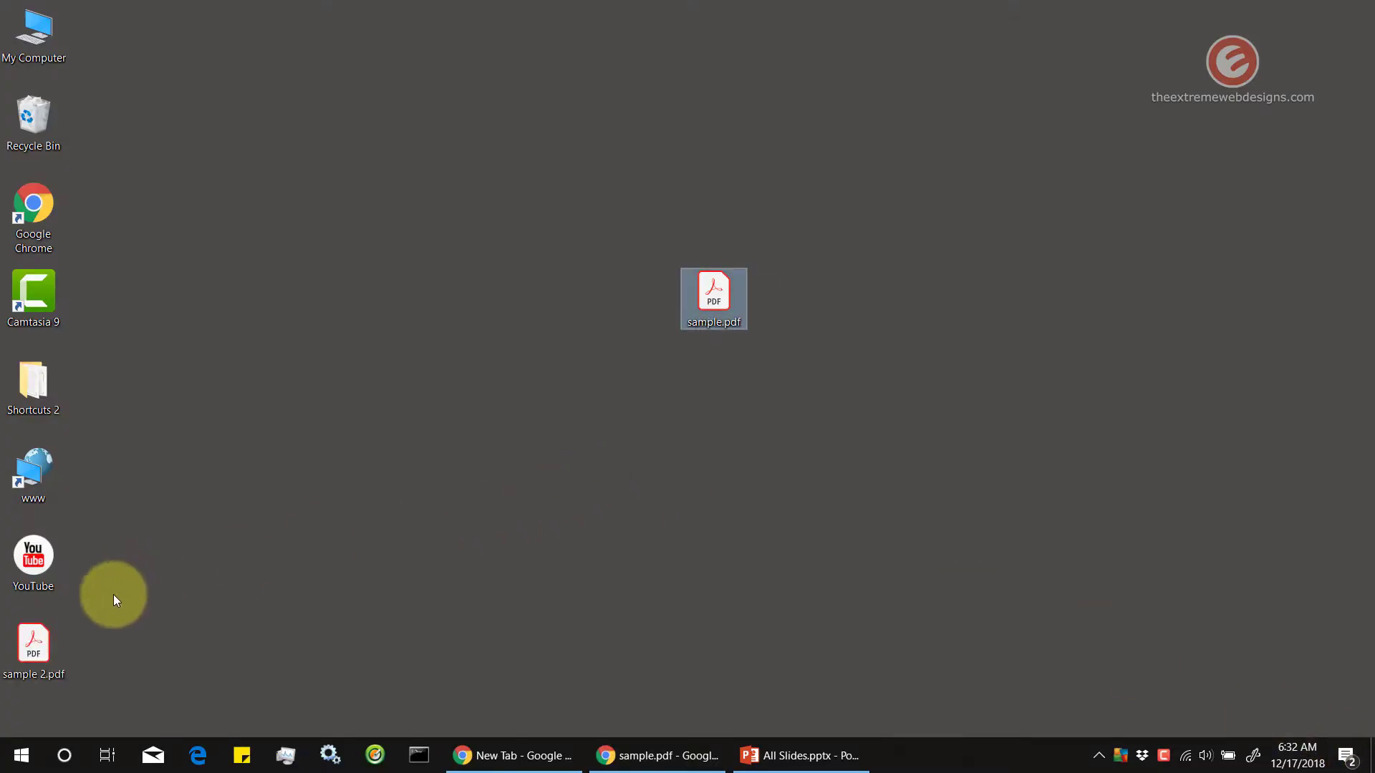
left_click(50, 656)
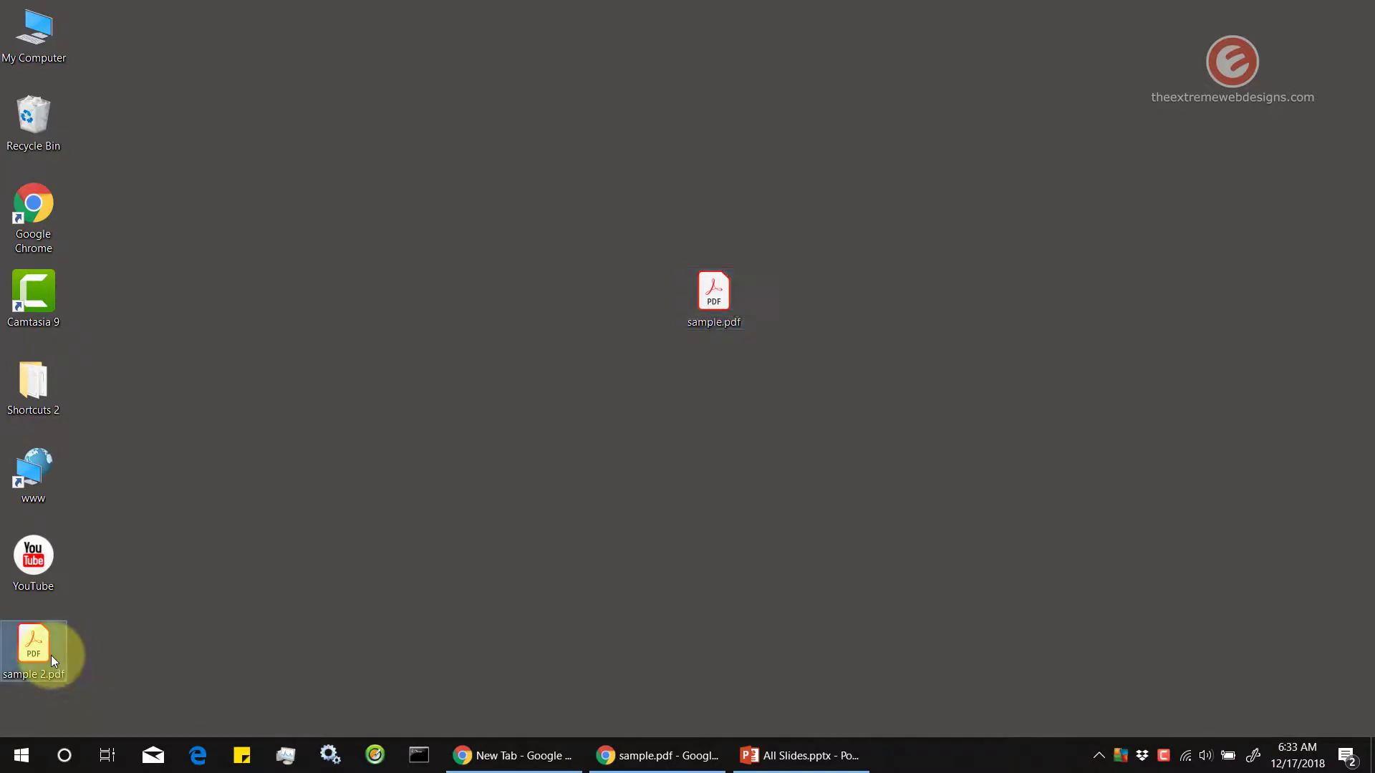
double_click(50, 655)
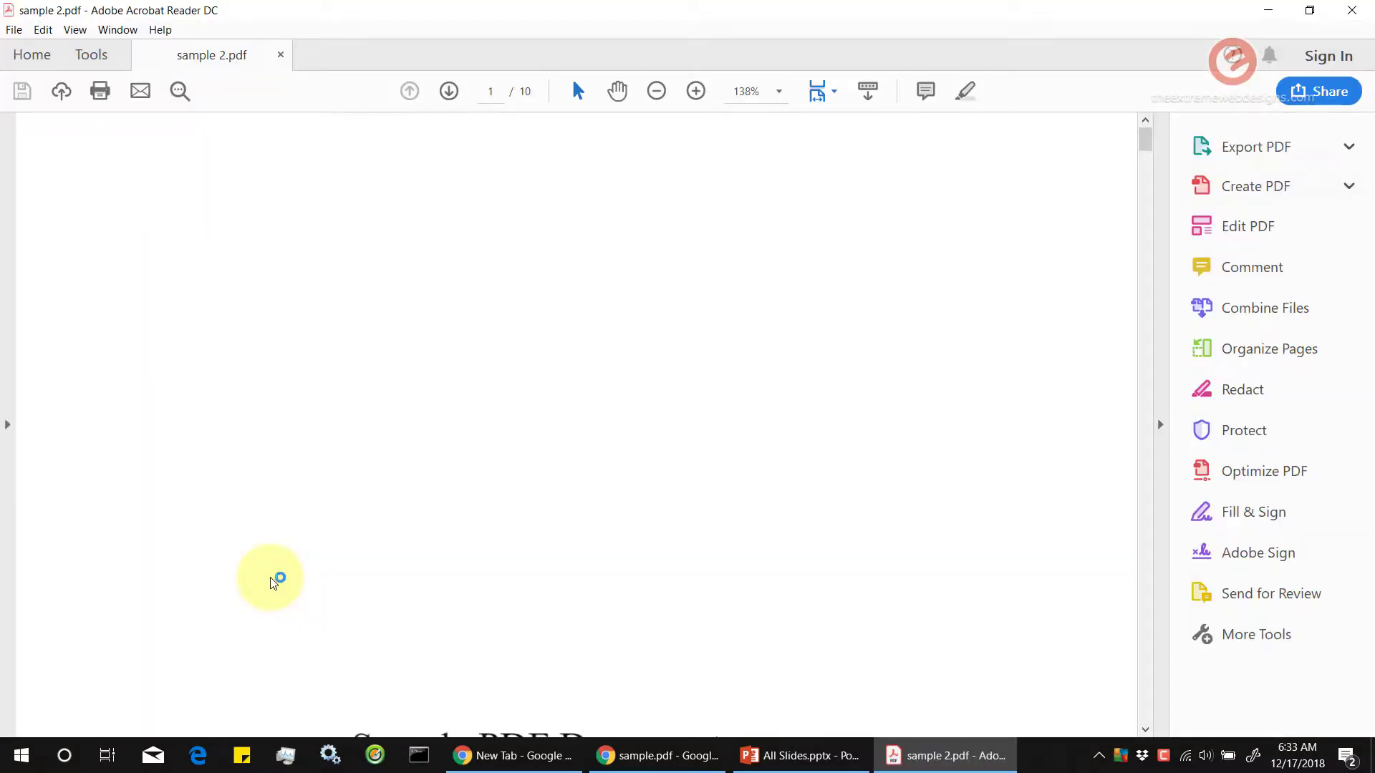
scroll(983, 365, "down", 3)
scroll(982, 365, "down", 3)
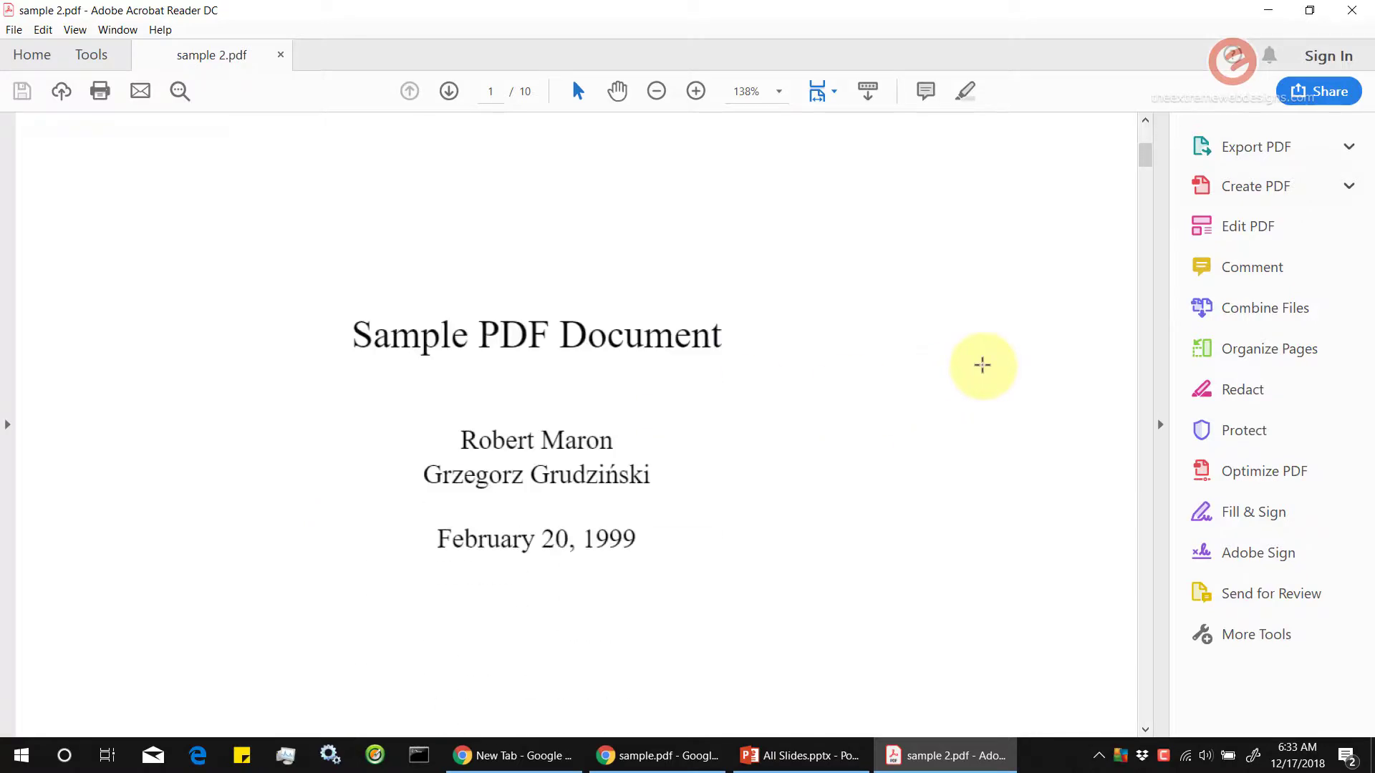
scroll(449, 360, "down", 3)
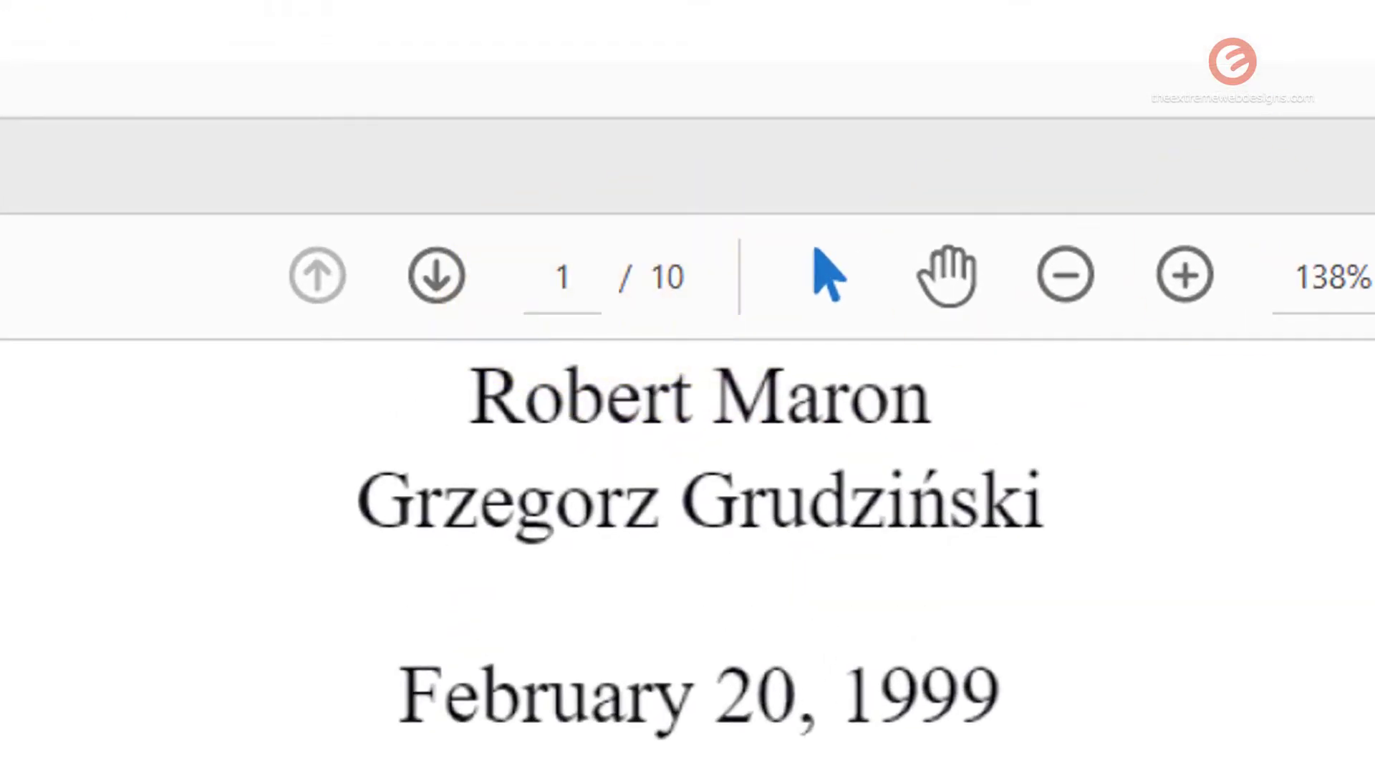
mouse_move(1146, 134)
left_mouse_down()
mouse_move(1171, 464)
mouse_move(1160, 660)
left_mouse_up()
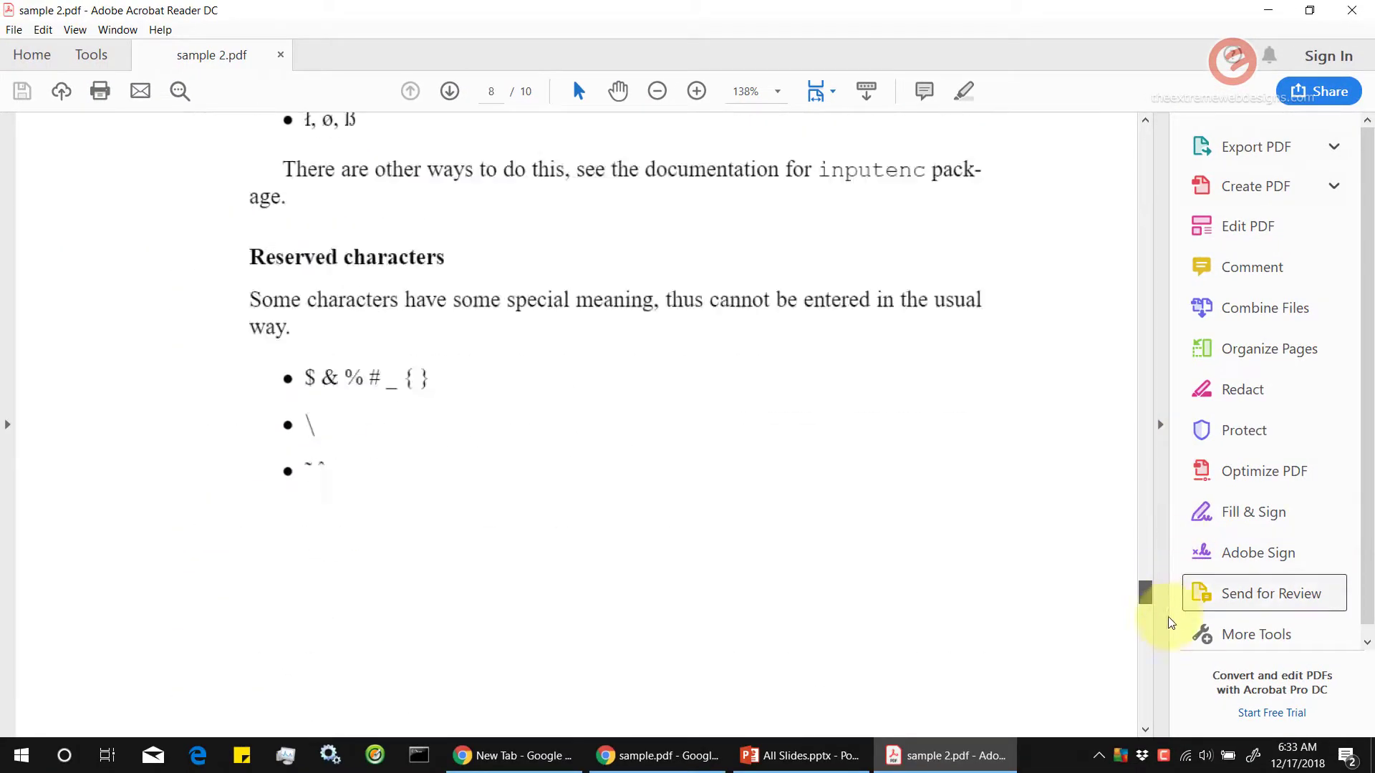
scroll(388, 391, "up", 5)
scroll(368, 353, "up", 3)
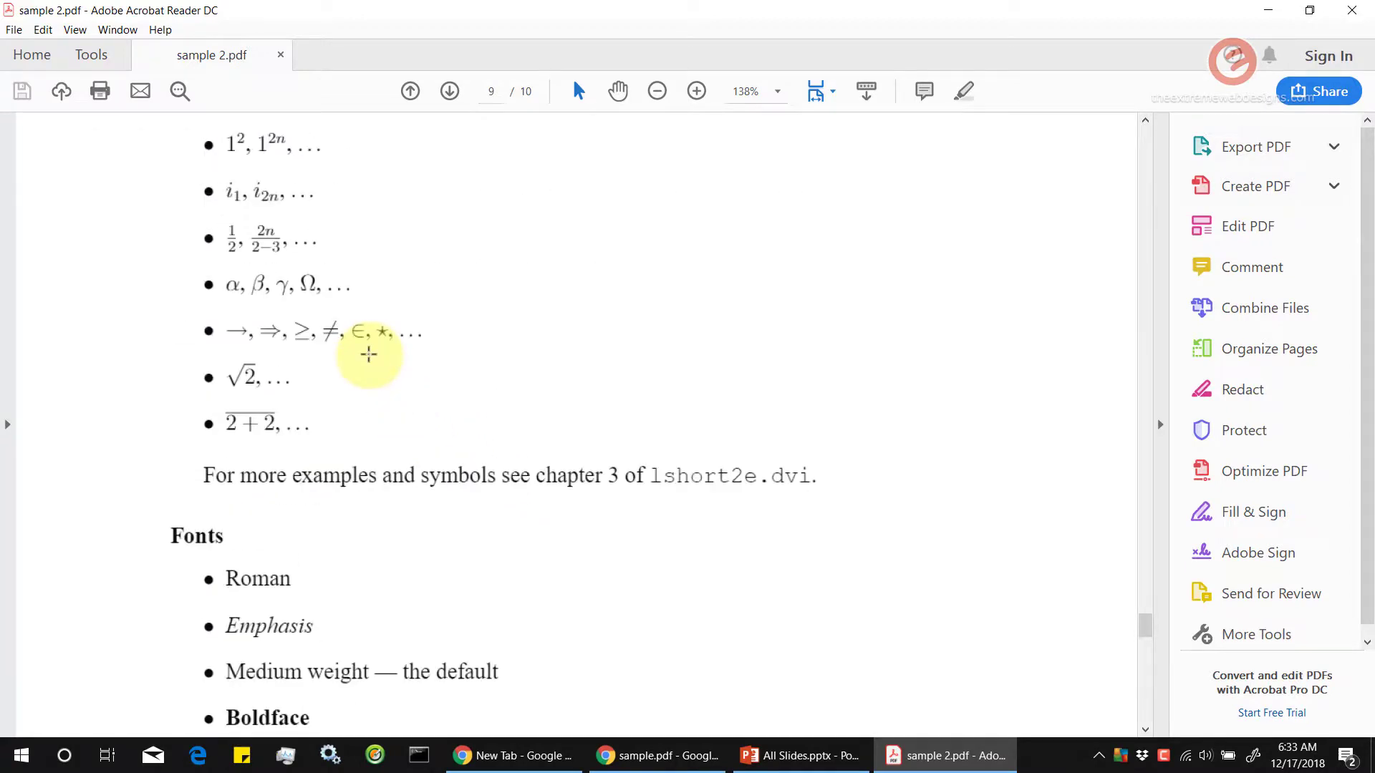
scroll(368, 353, "down", 1)
scroll(368, 353, "down", 1)
scroll(369, 354, "down", 7)
scroll(368, 354, "down", 5)
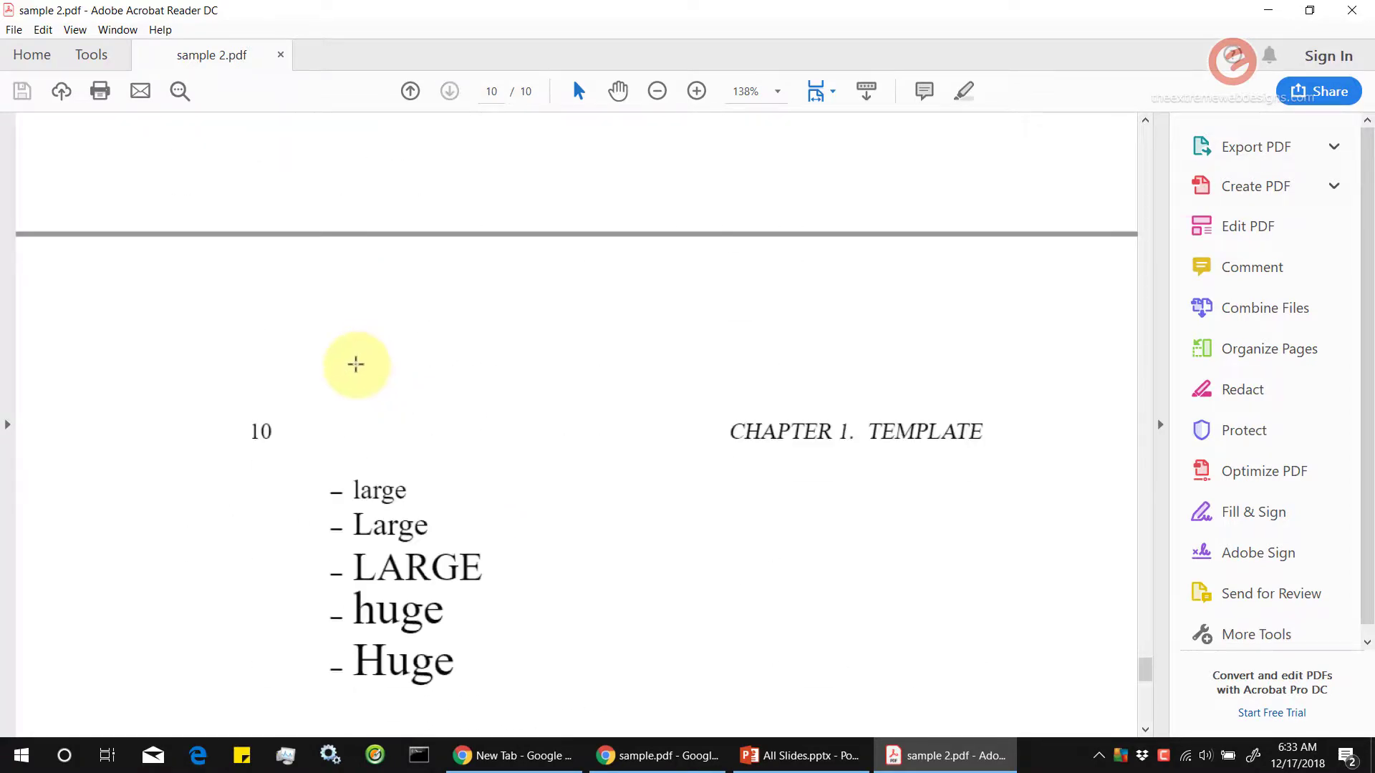
scroll(356, 363, "down", 4)
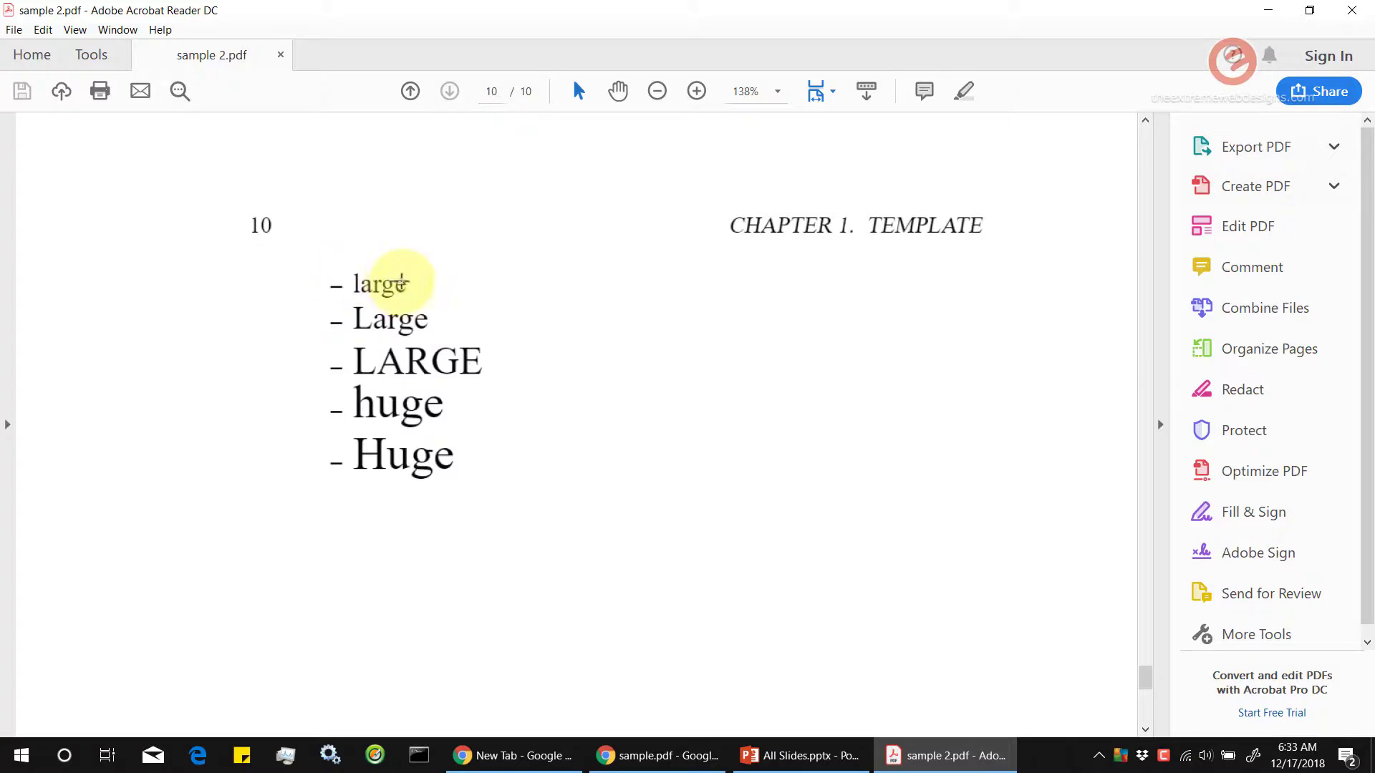
Close sample 2.pdf and Acrobat Reader, returning to the desktop.
left_click(1348, 19)
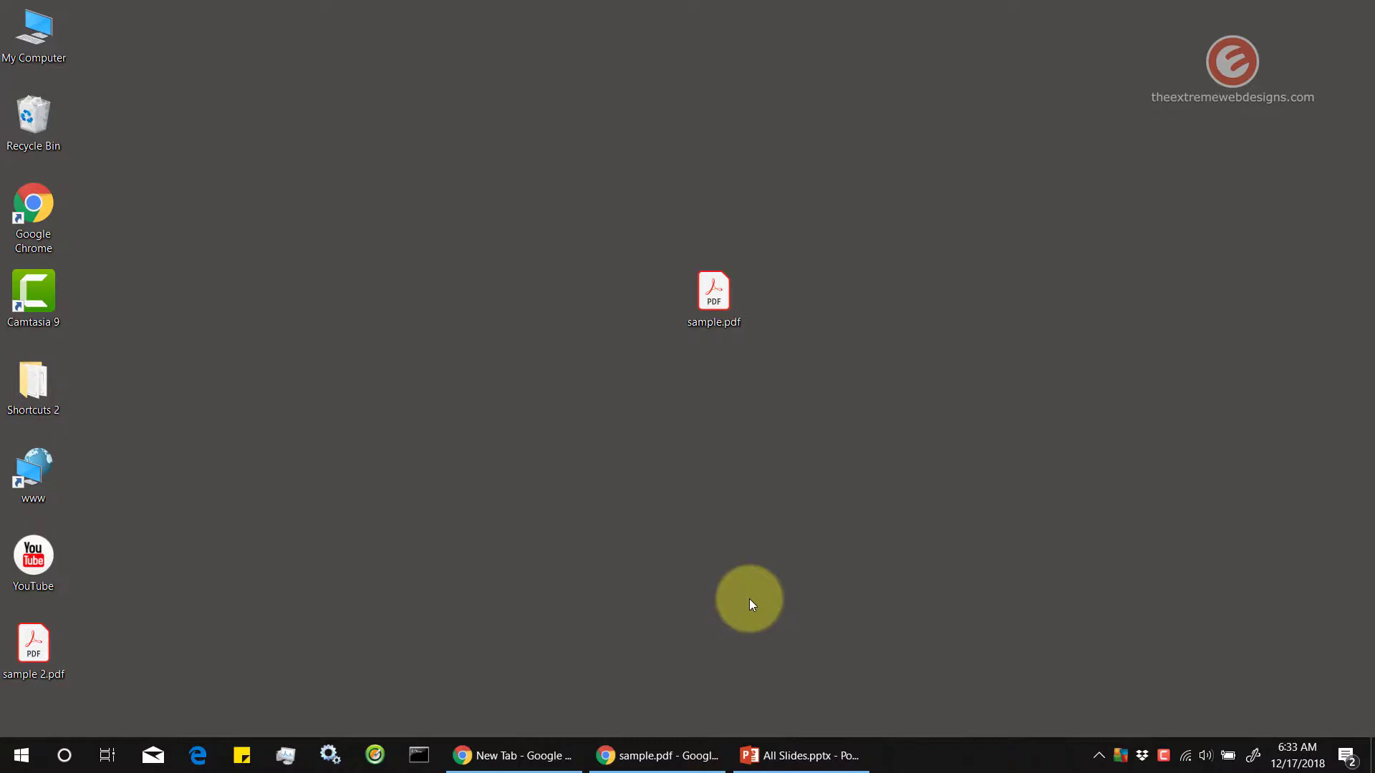
Set Chrome's print dialog to save only custom pages 5,7 as a PDF.
left_click(642, 763)
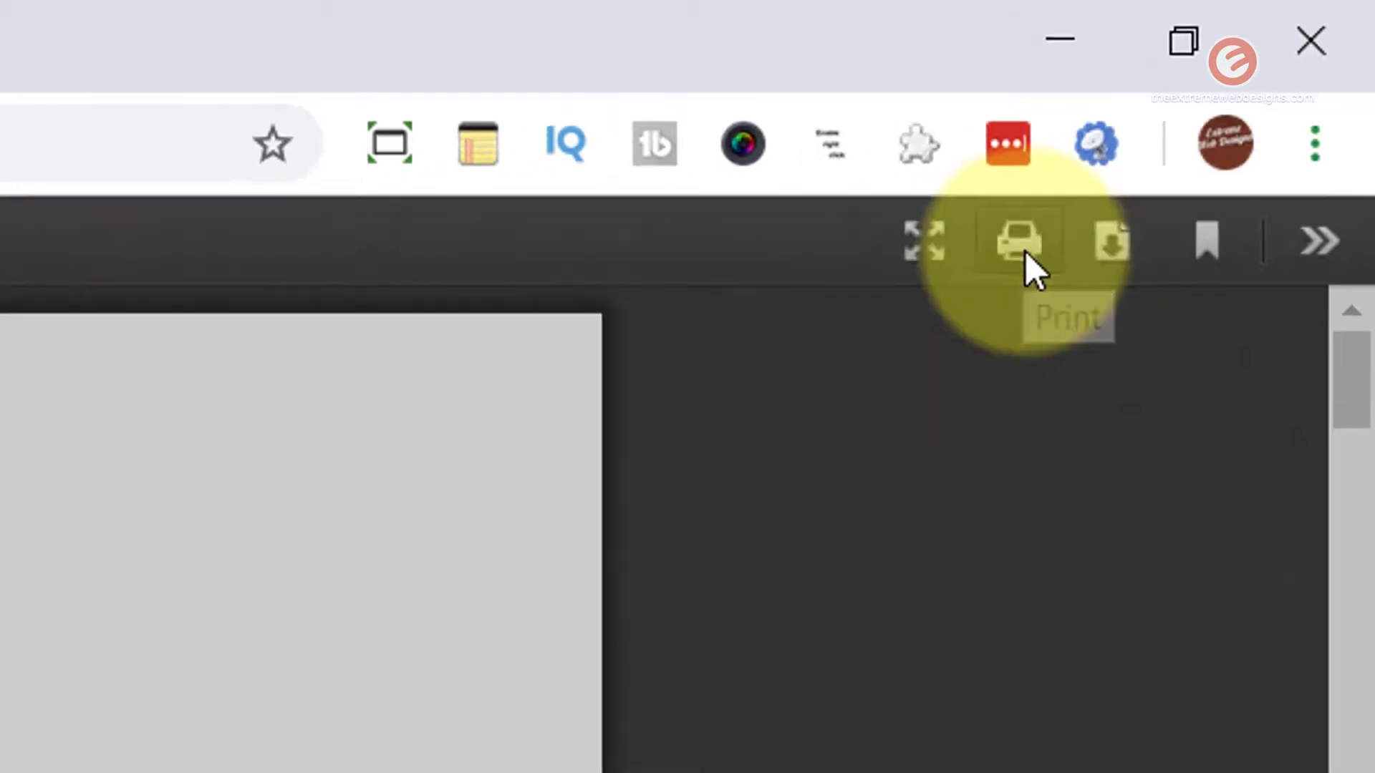
left_click(972, 284)
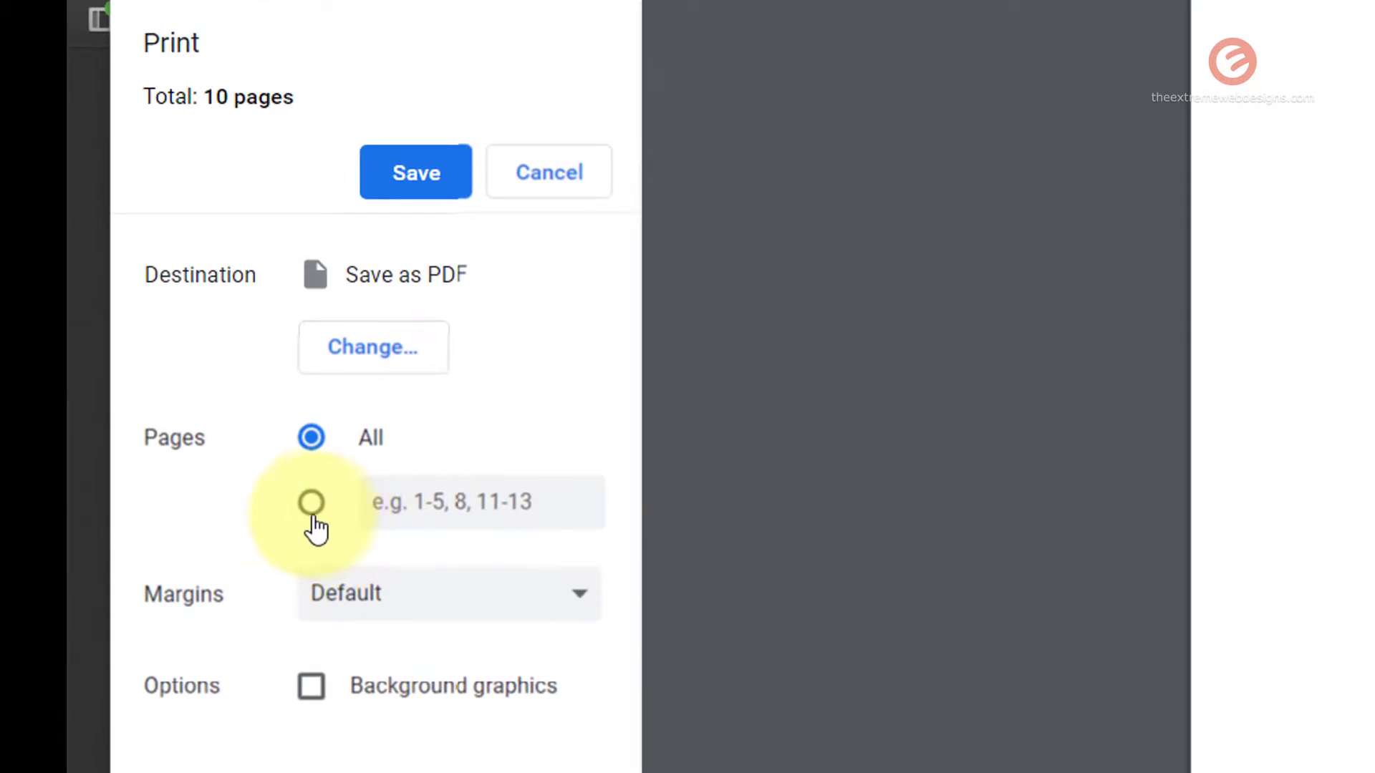
left_click(311, 518)
type("5")
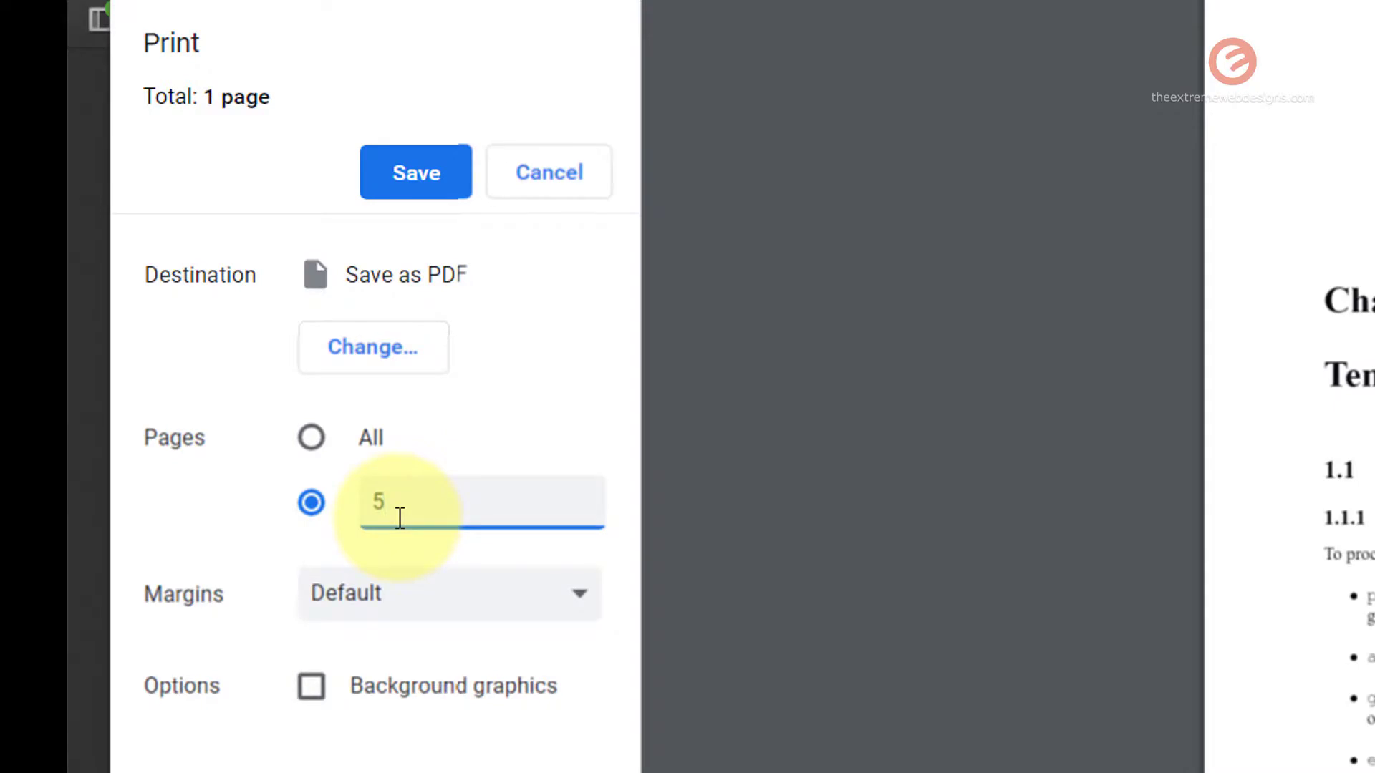
type(",7")
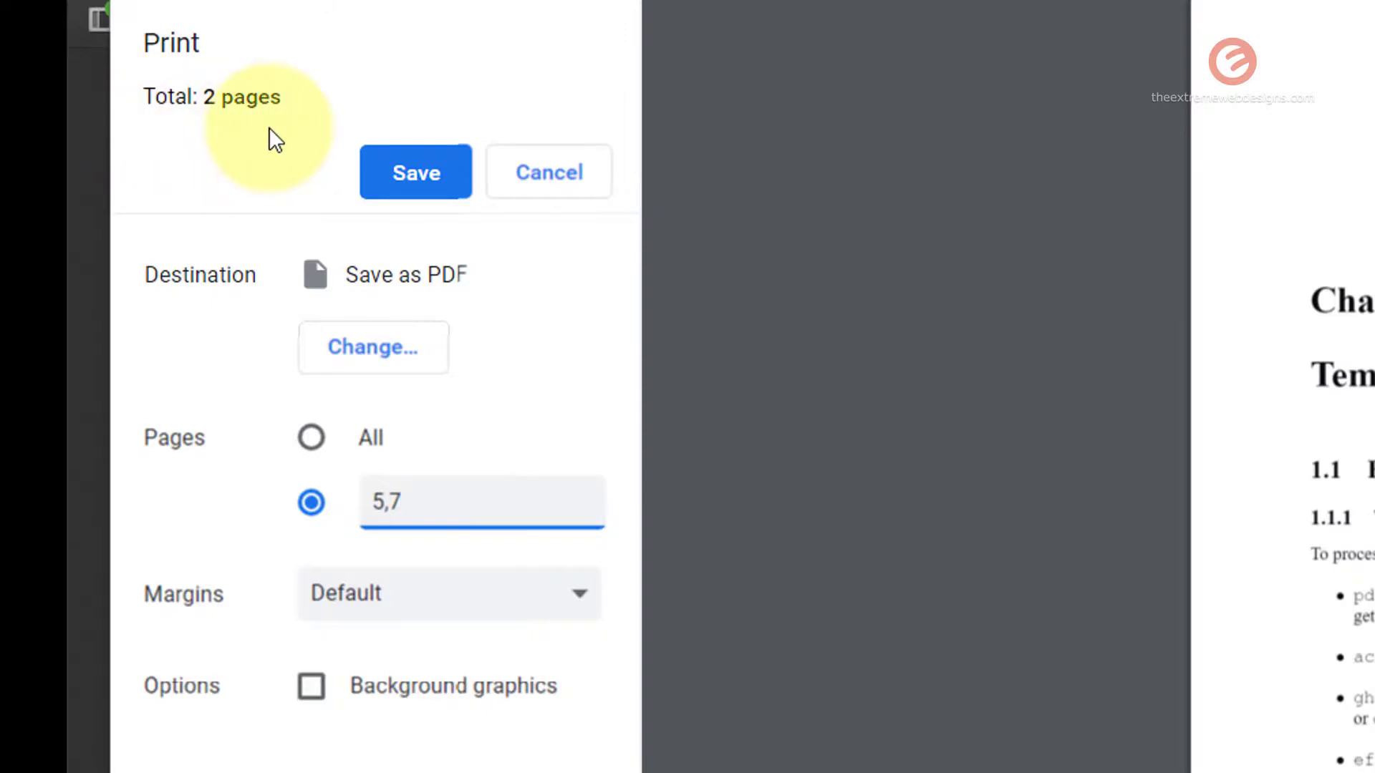
left_click(382, 189)
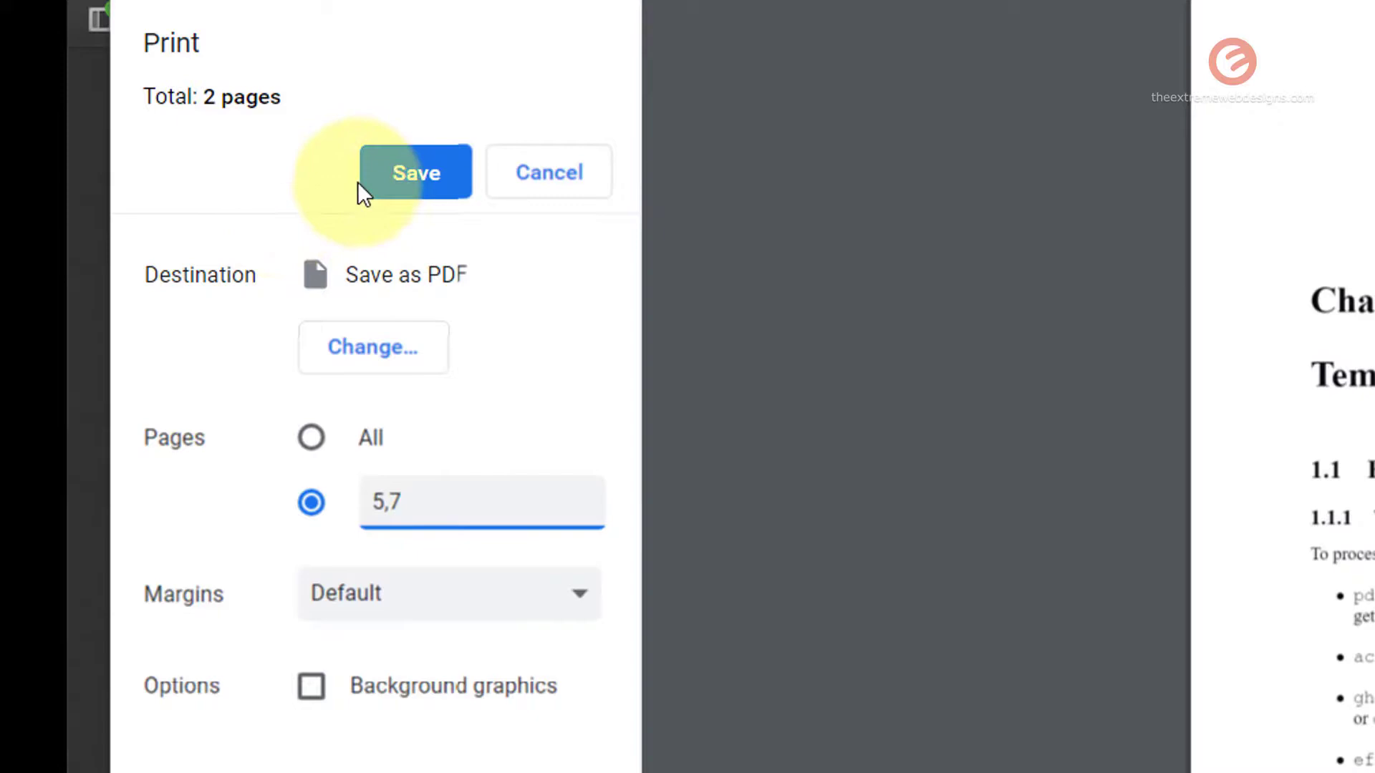
Save the two pages as sample 3.pdf on the Desktop and open it in Acrobat Reader.
left_click(416, 189)
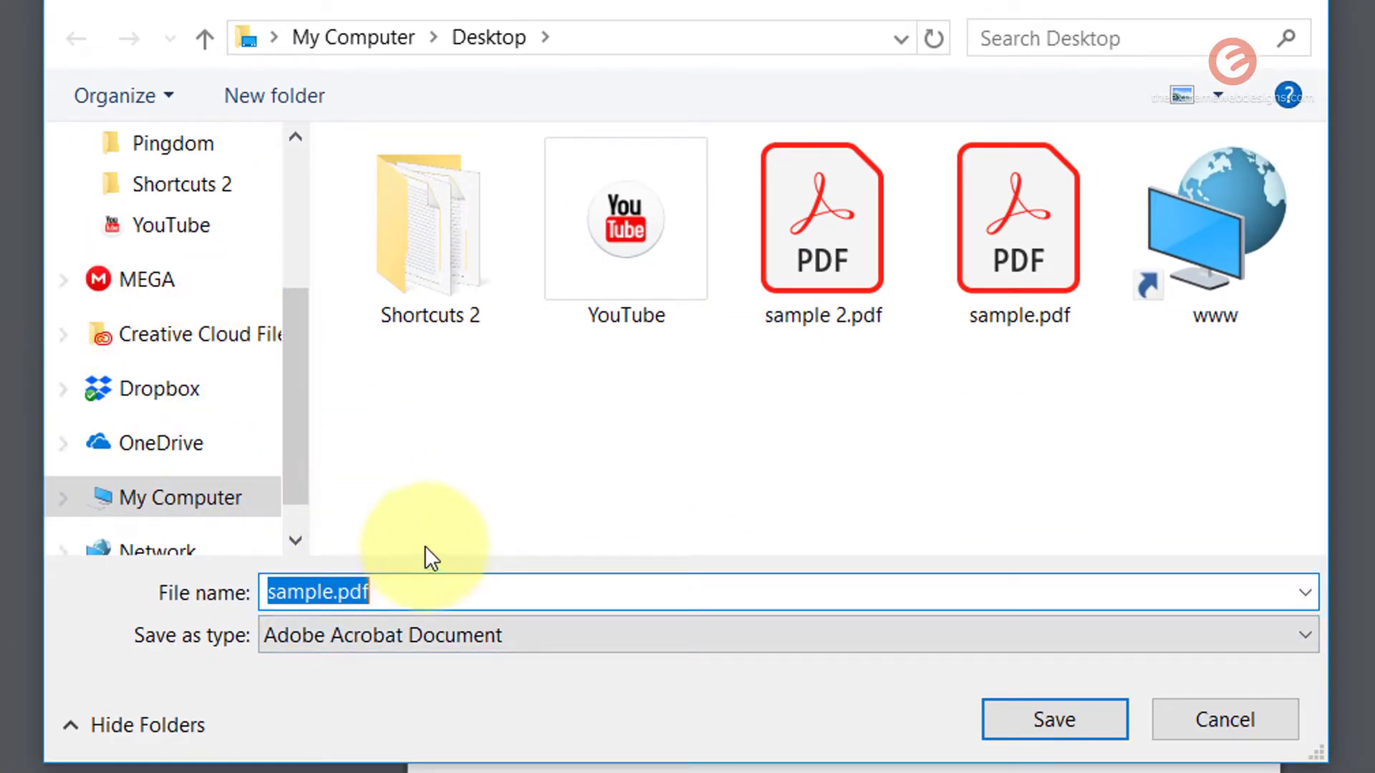
left_click(333, 590)
type("3")
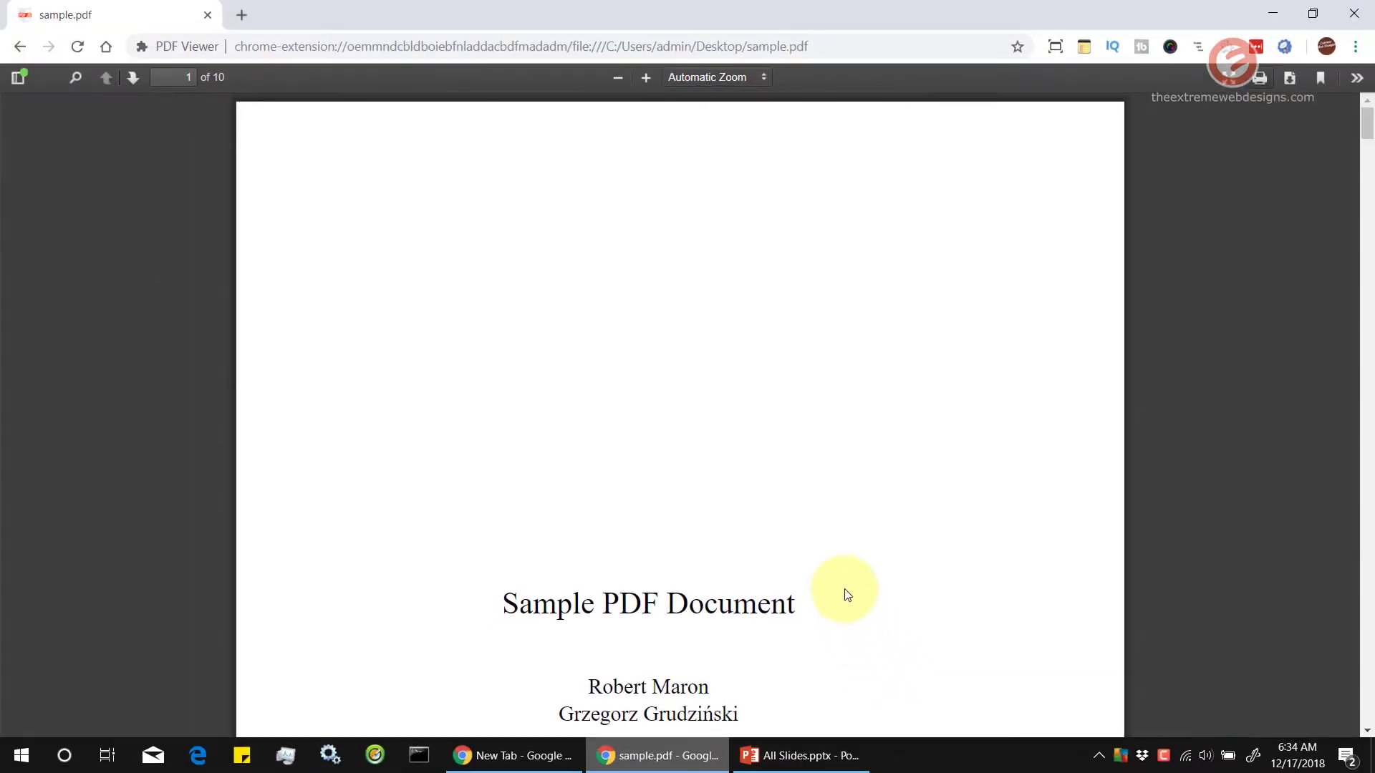
left_click(1372, 755)
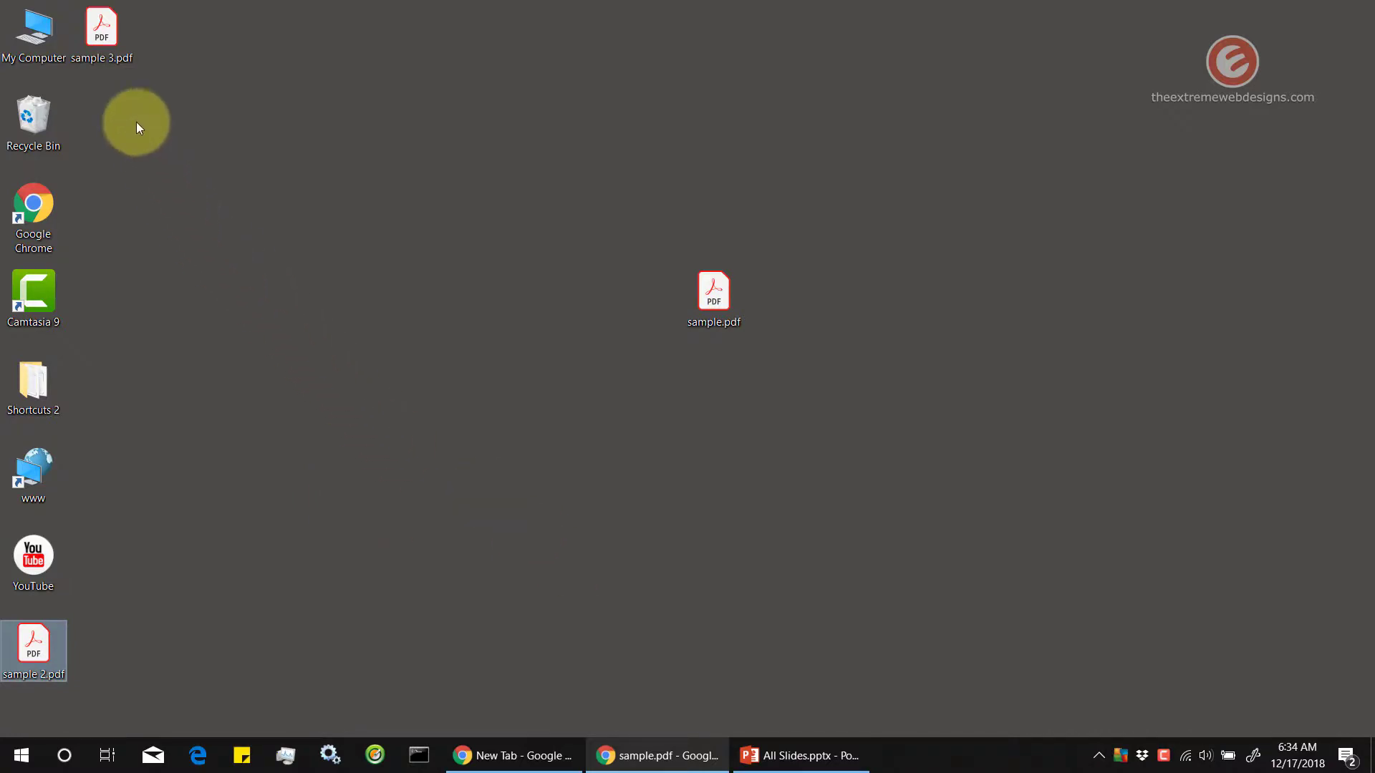
double_click(102, 58)
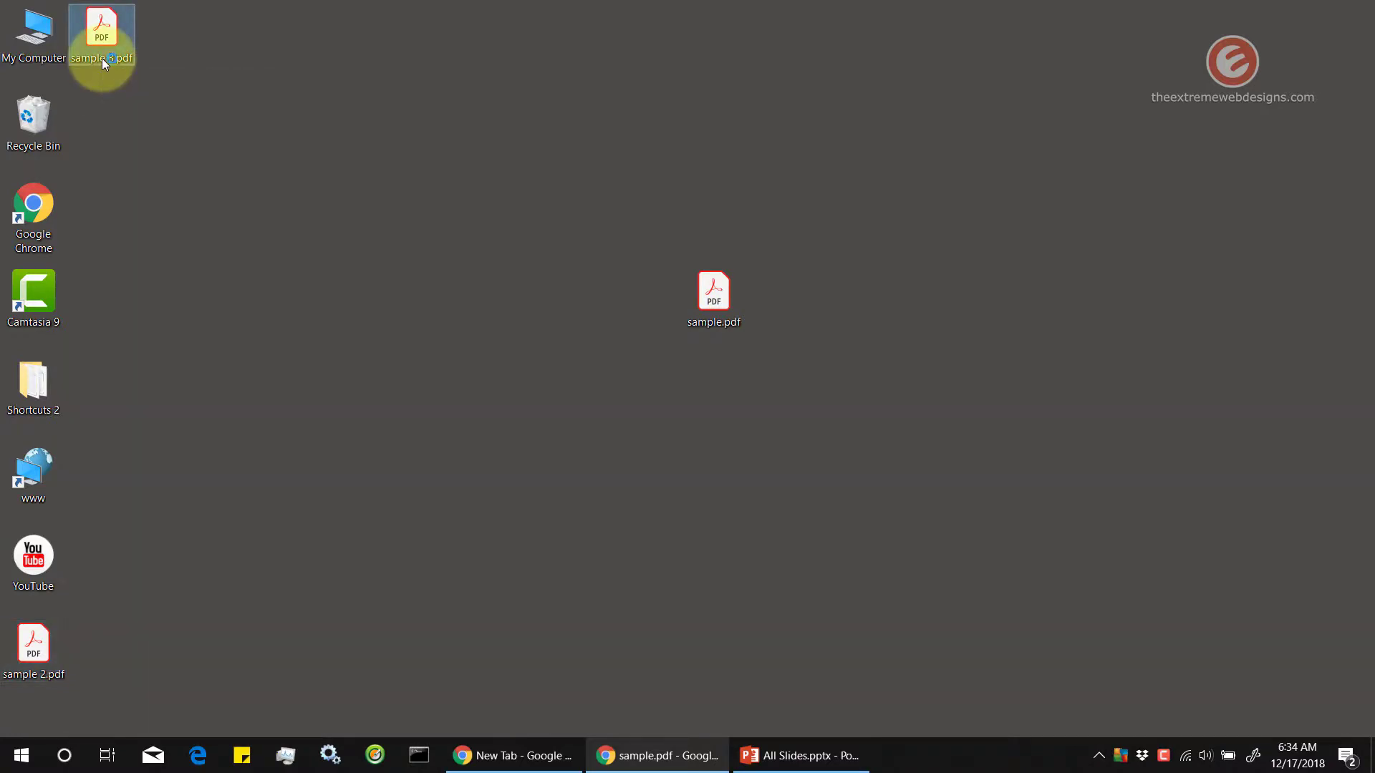
scroll(943, 537, "down", 3)
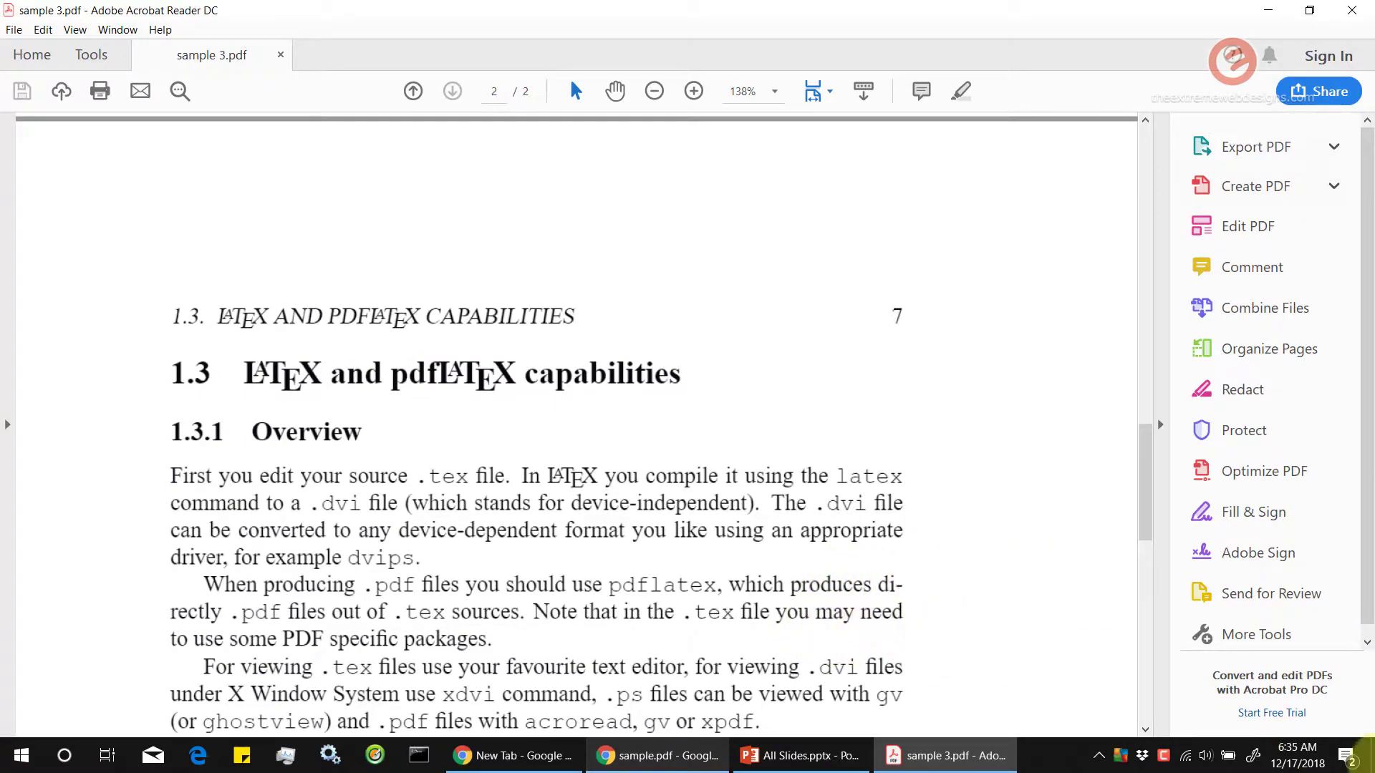
left_click(1371, 757)
double_click(725, 316)
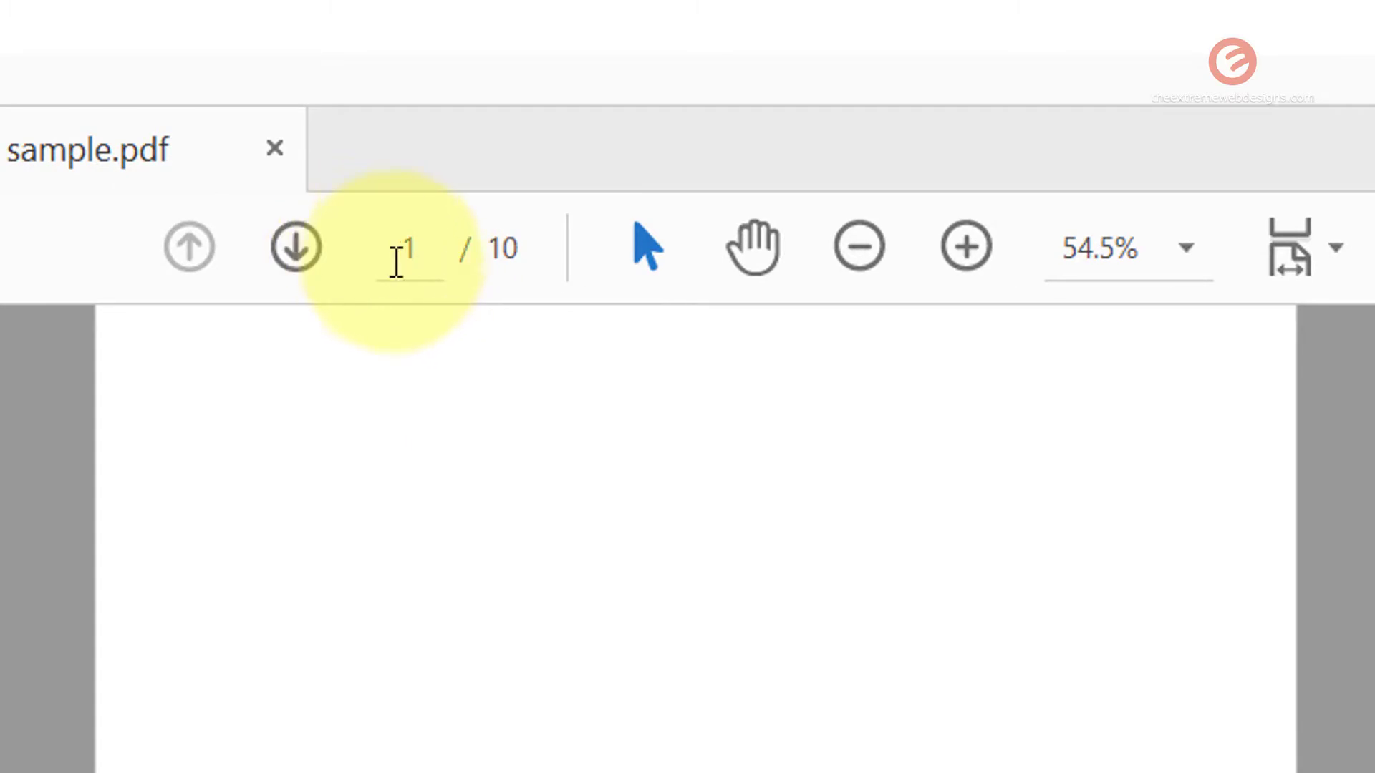
left_click(394, 254)
type("5")
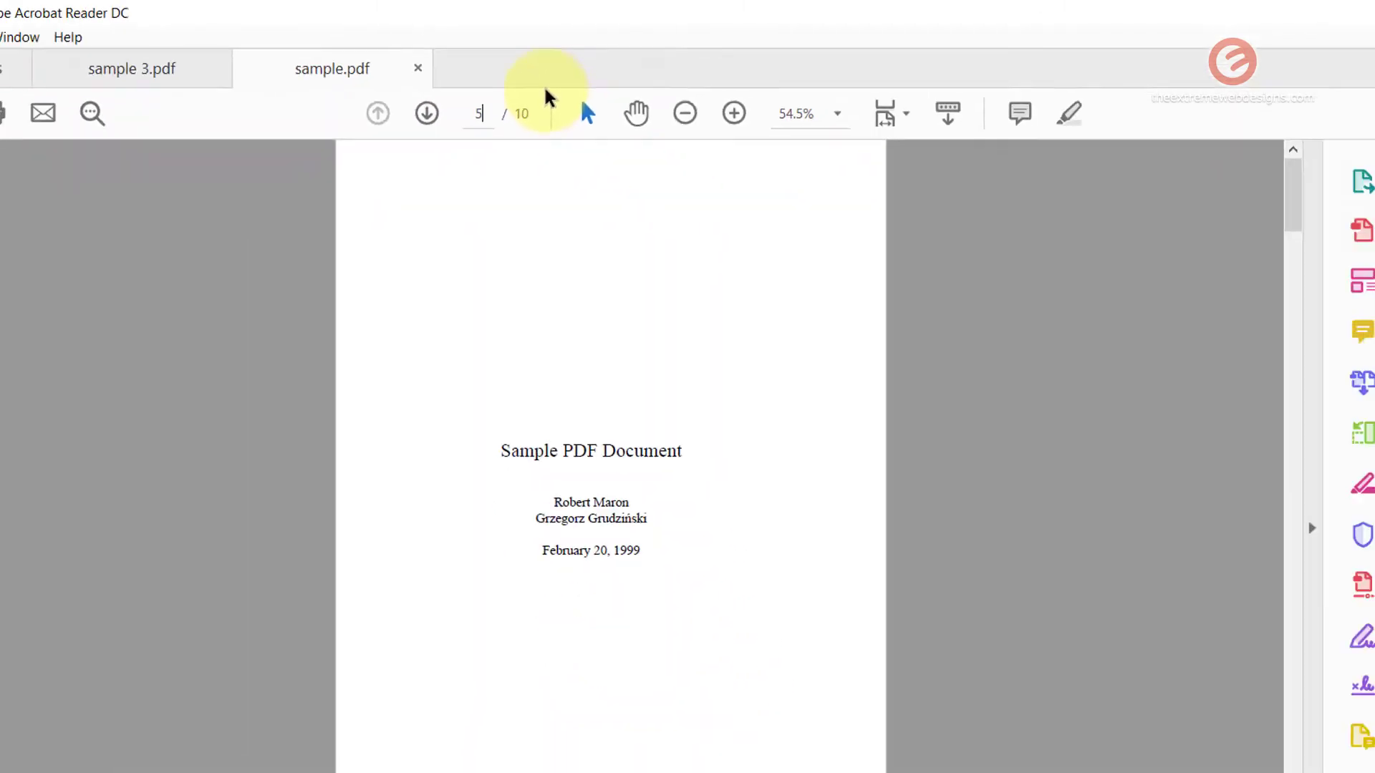
key("Return")
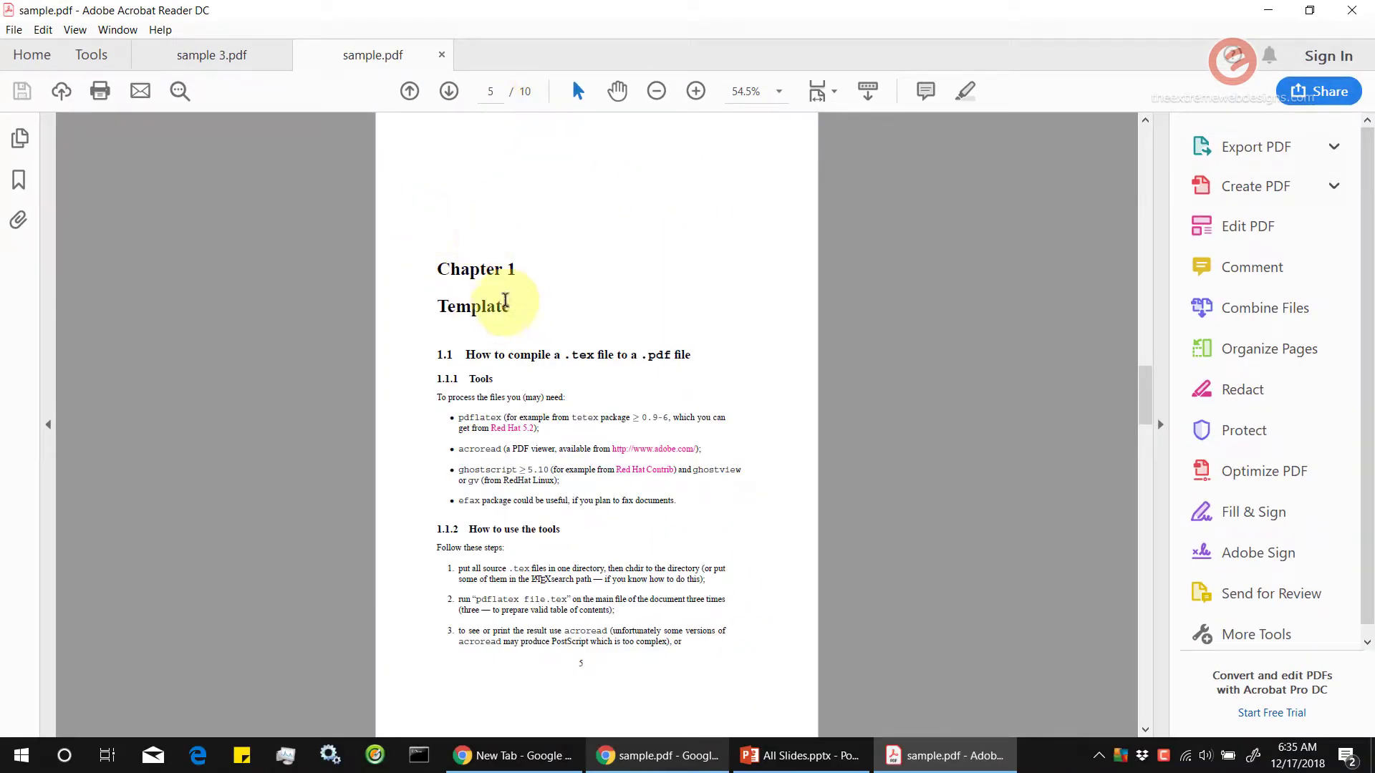
left_click_drag(436, 268, 566, 274)
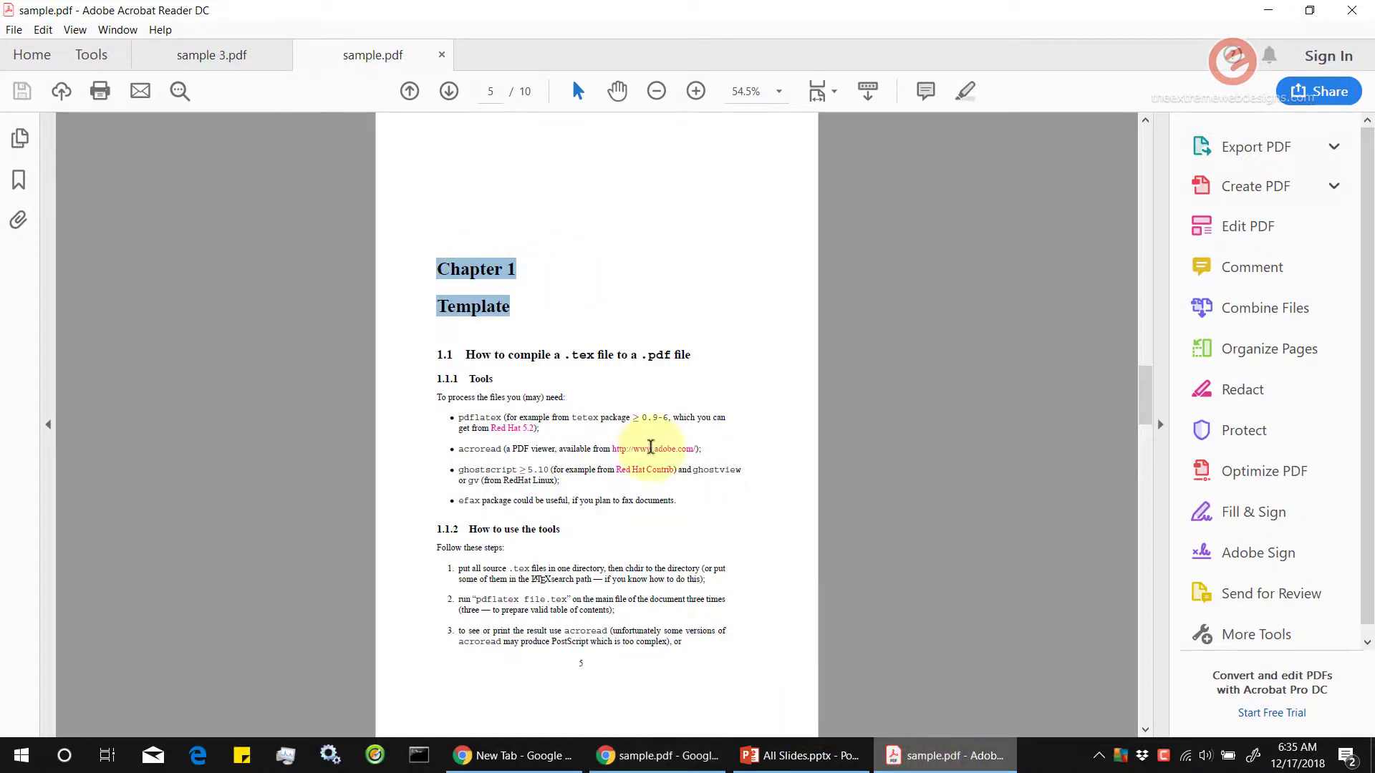
left_click(212, 68)
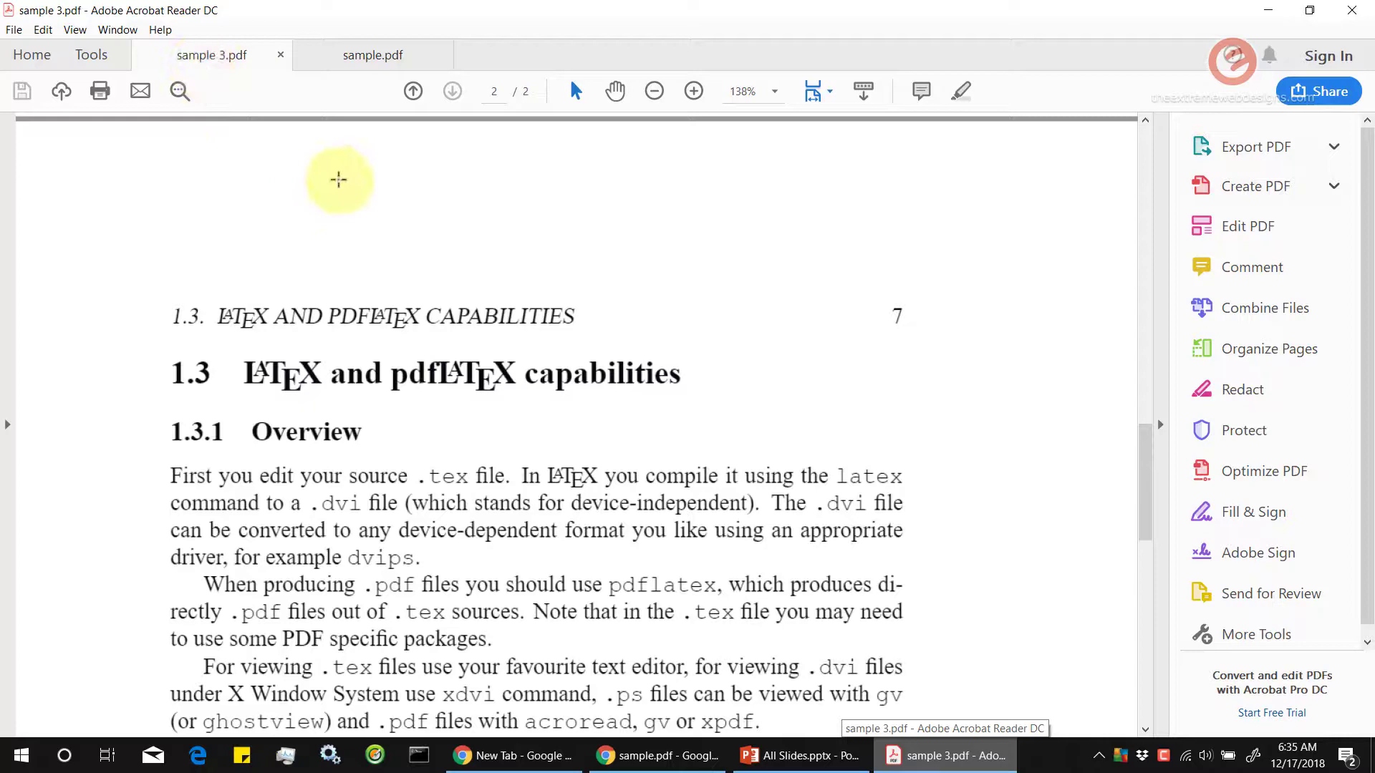
left_click_drag(1145, 451, 1137, 215)
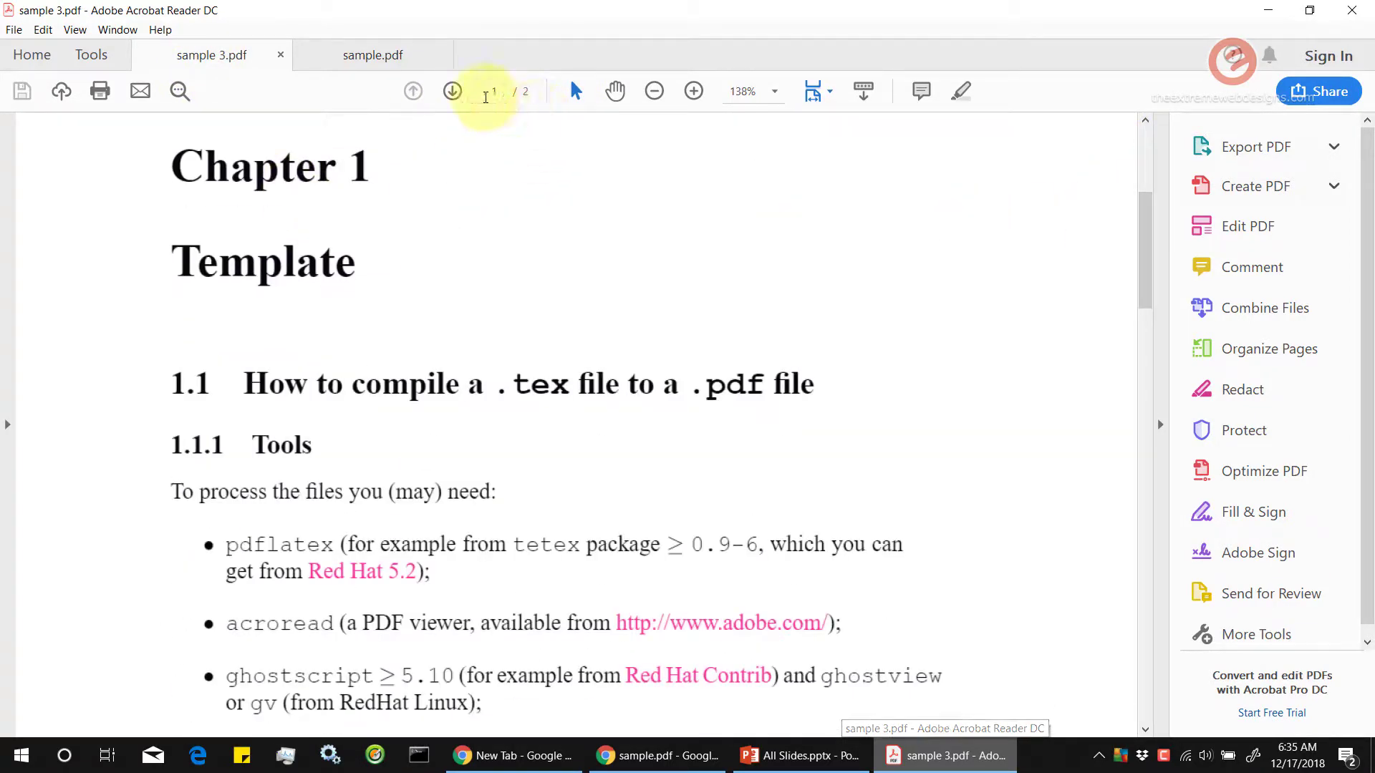
left_click(656, 94)
left_click(658, 94)
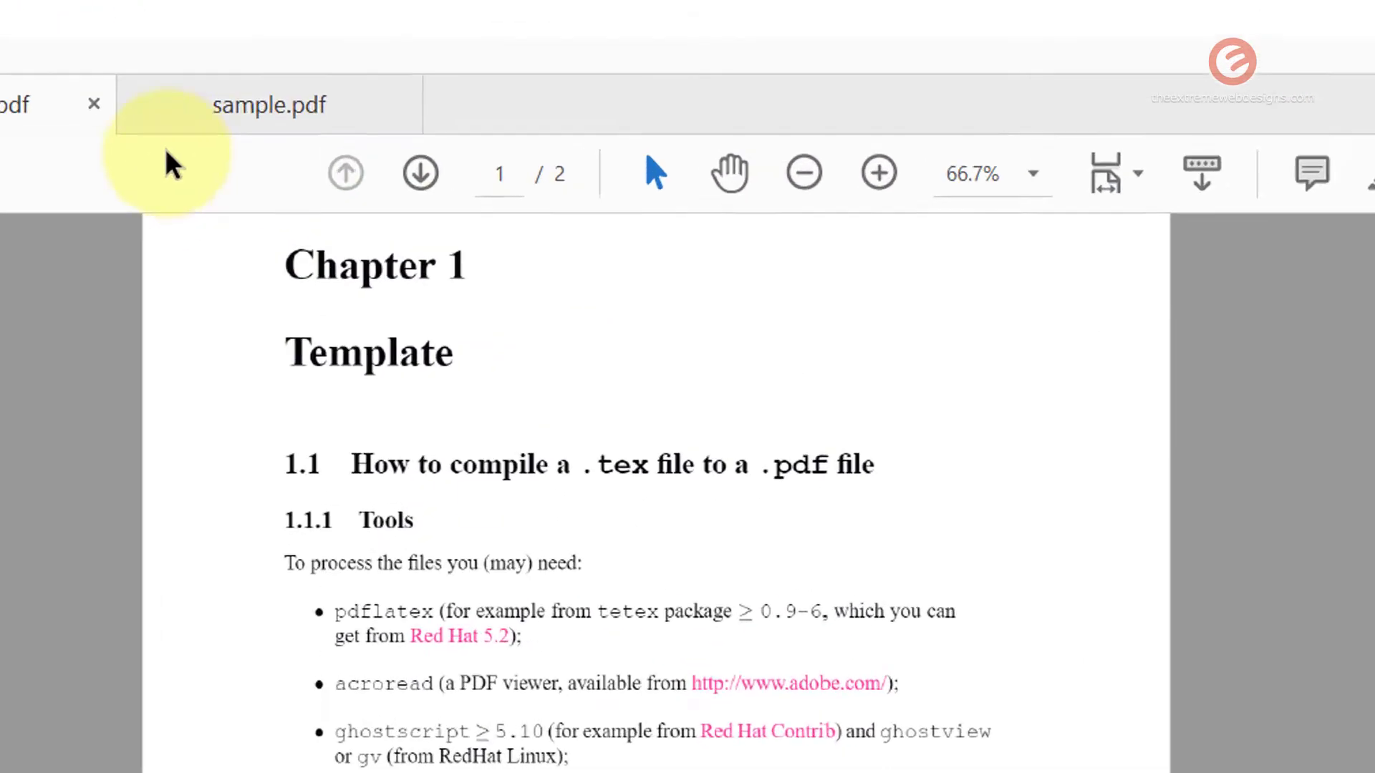
left_click(344, 55)
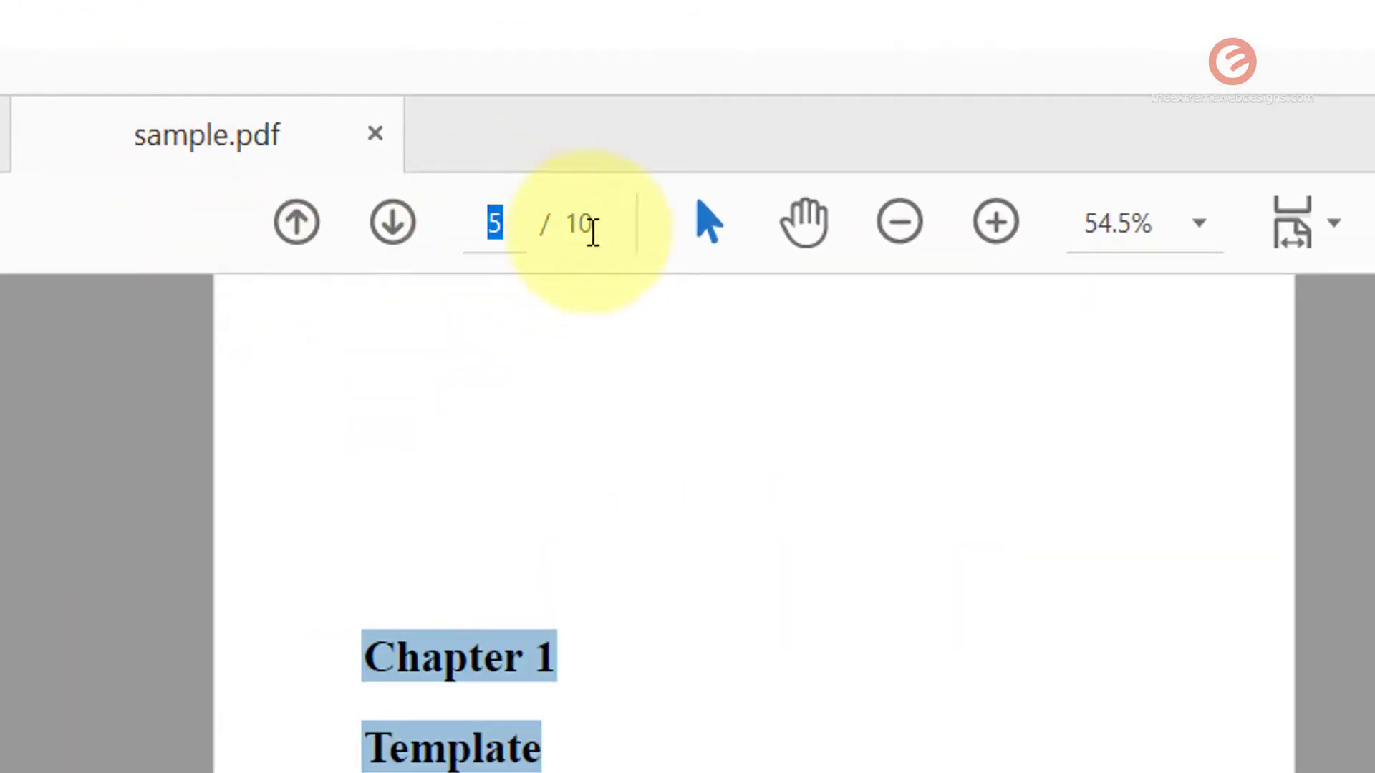
type("7")
key("Return")
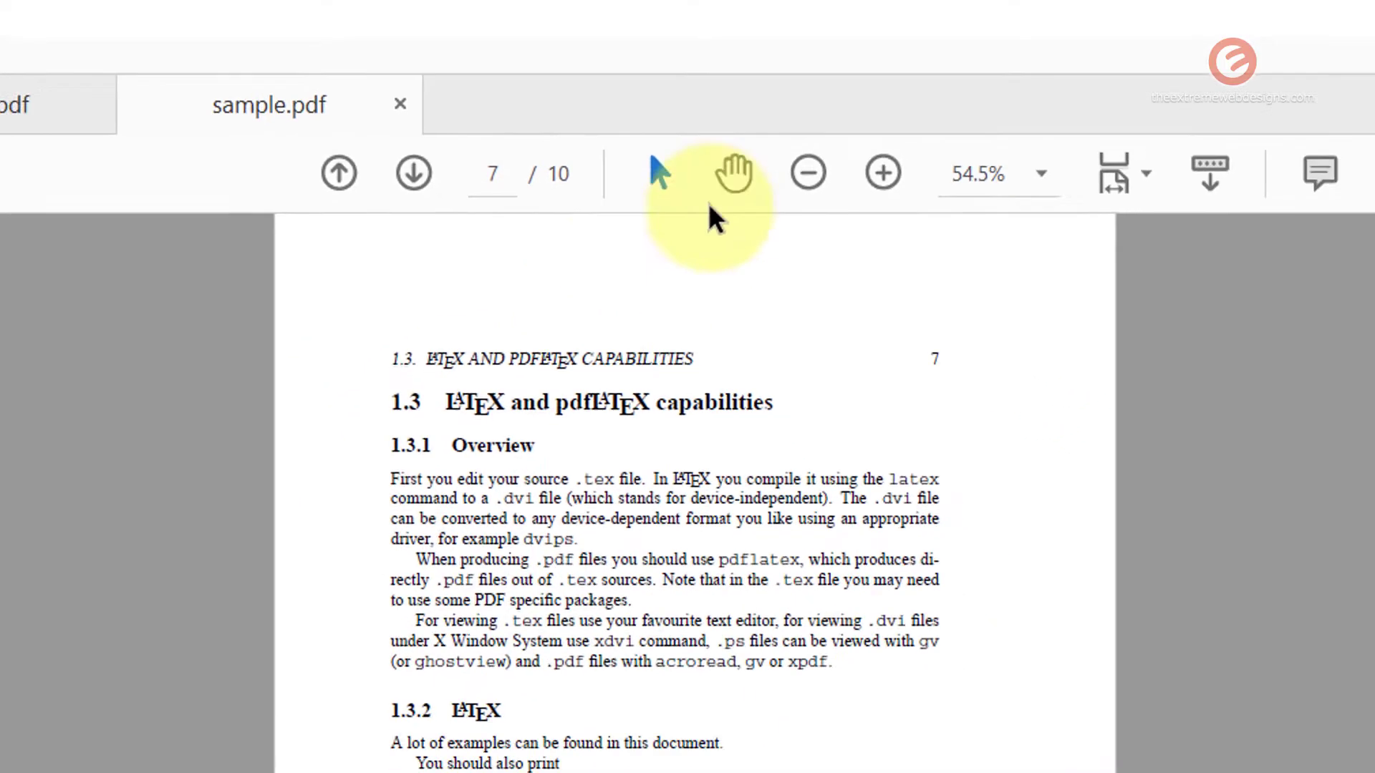
left_click(696, 90)
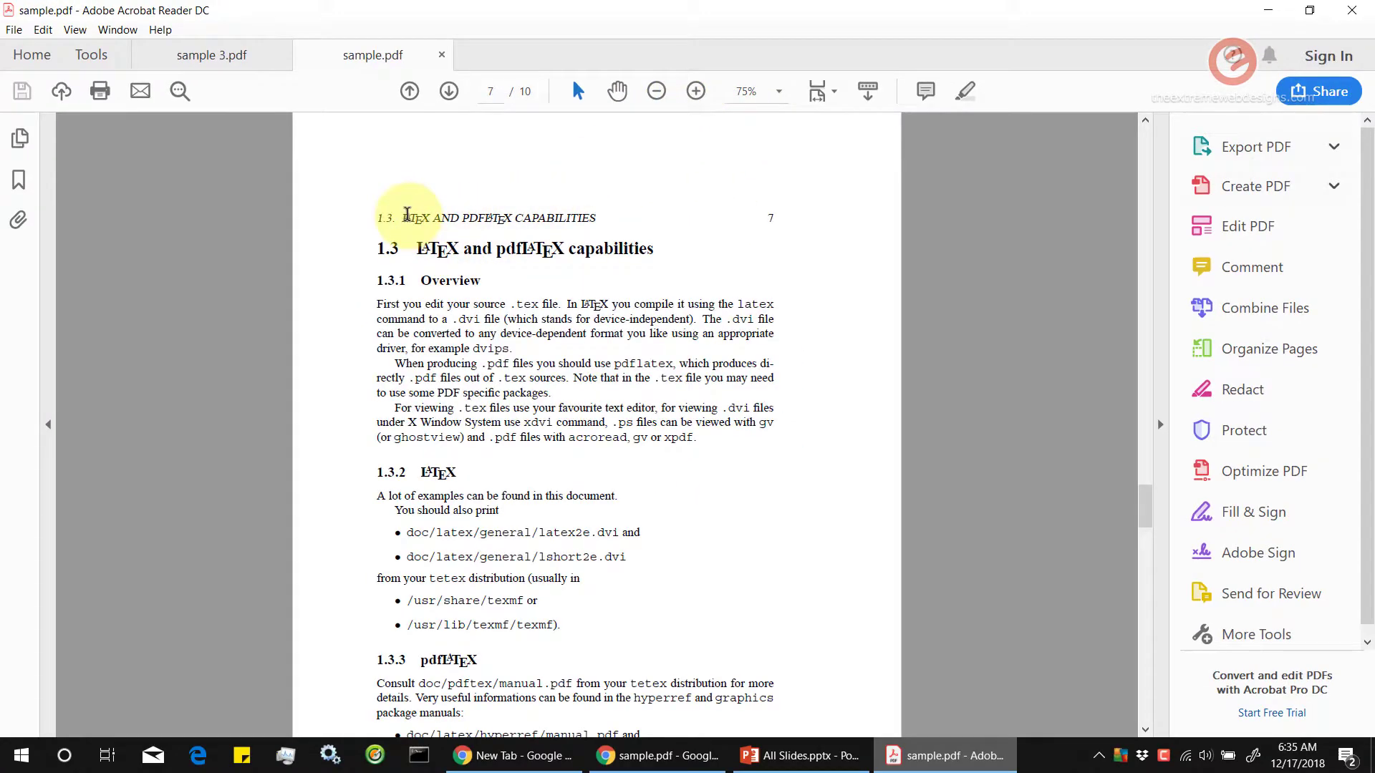
left_click_drag(406, 216, 596, 241)
left_click(194, 56)
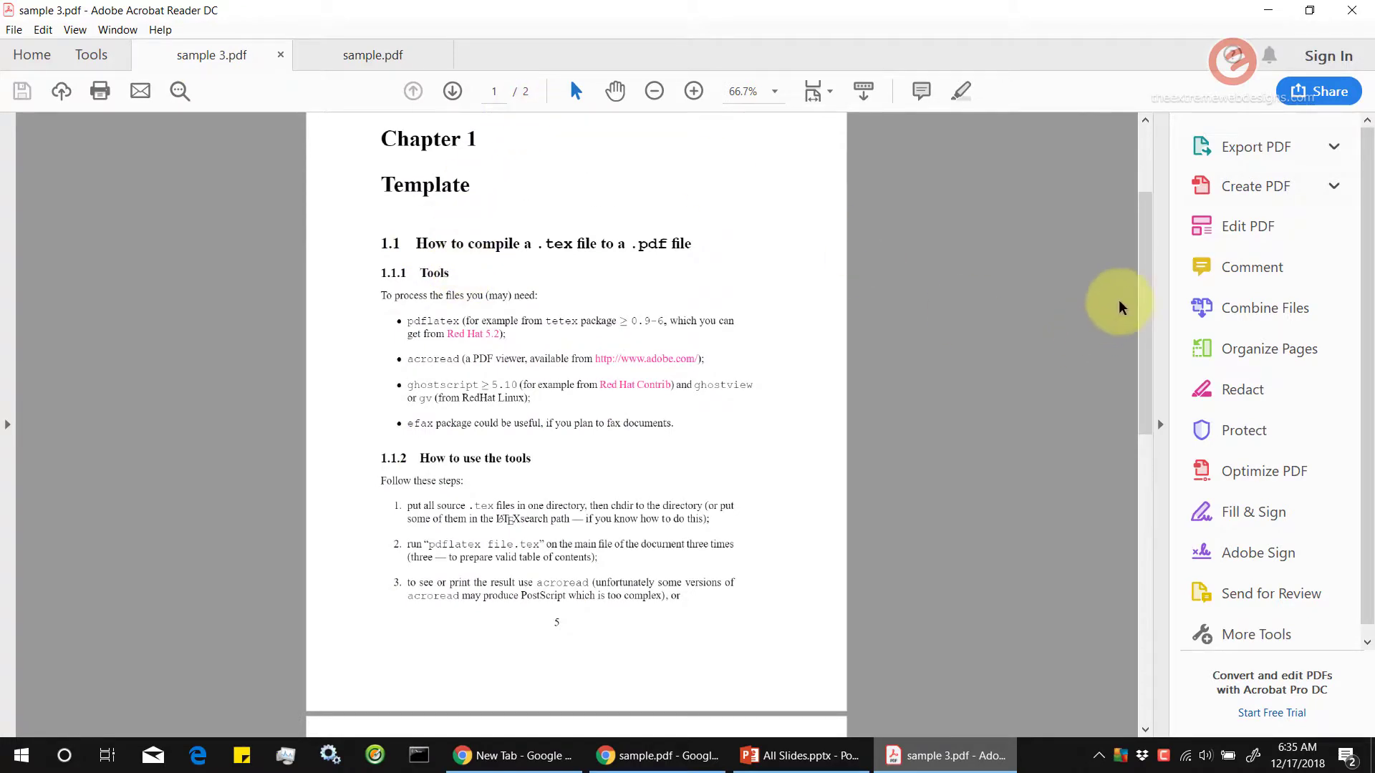
left_click_drag(1143, 307, 1157, 548)
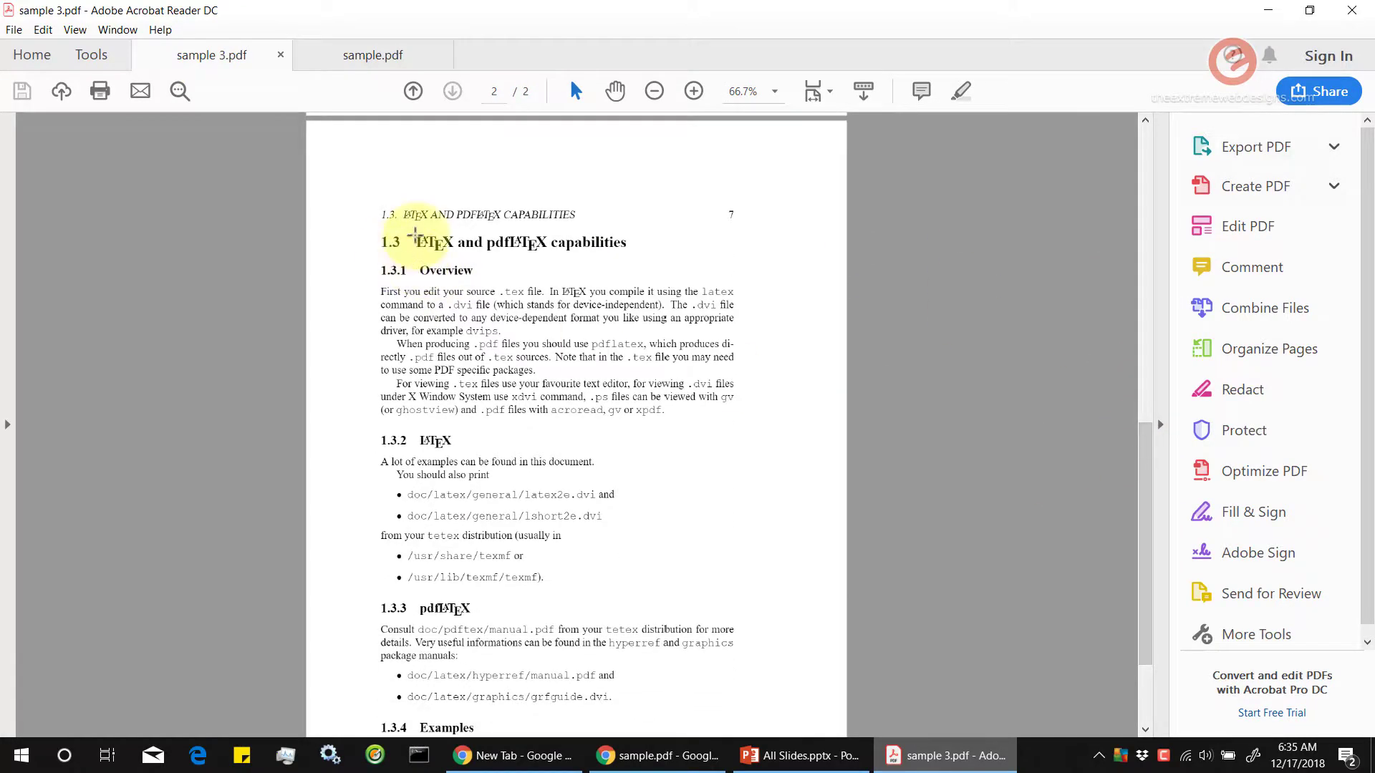
left_click_drag(385, 241, 628, 244)
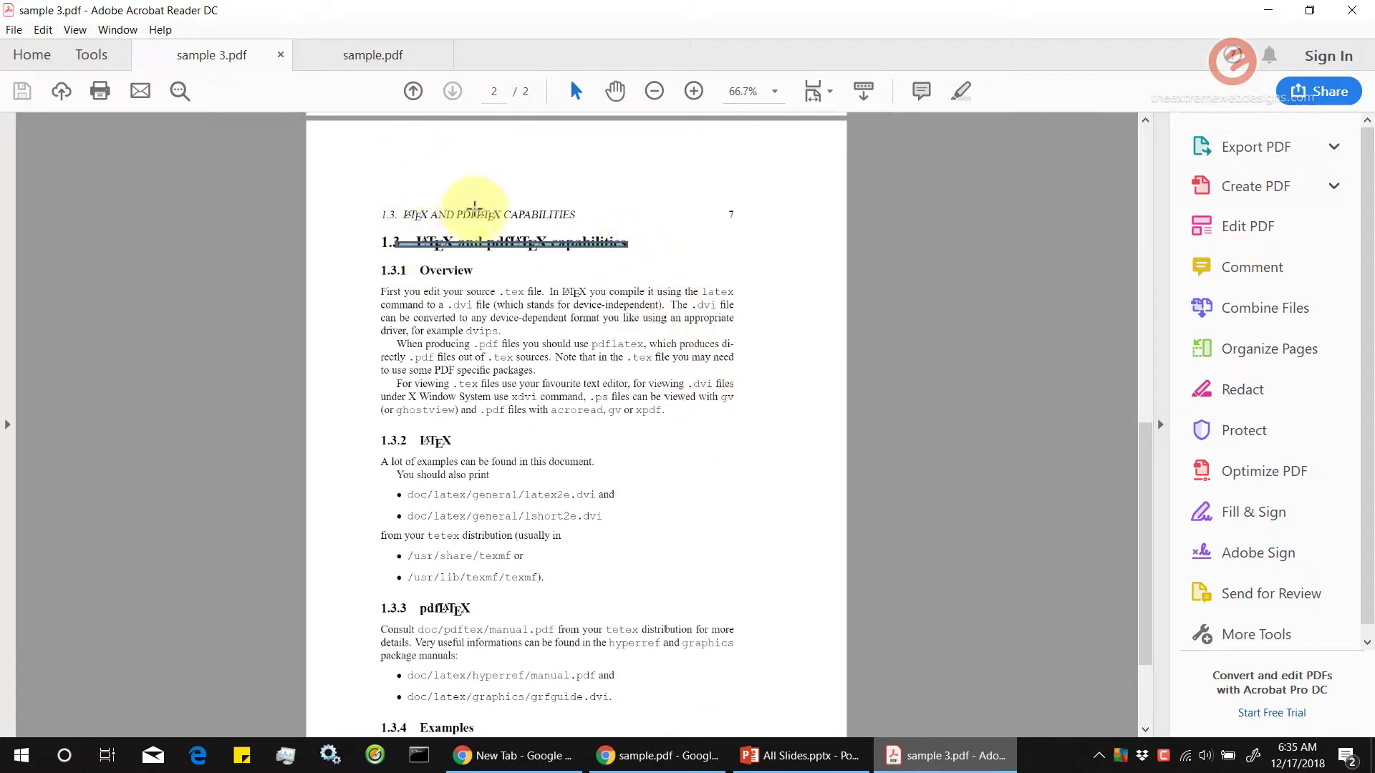
key("ctrl+a")
left_click(517, 172)
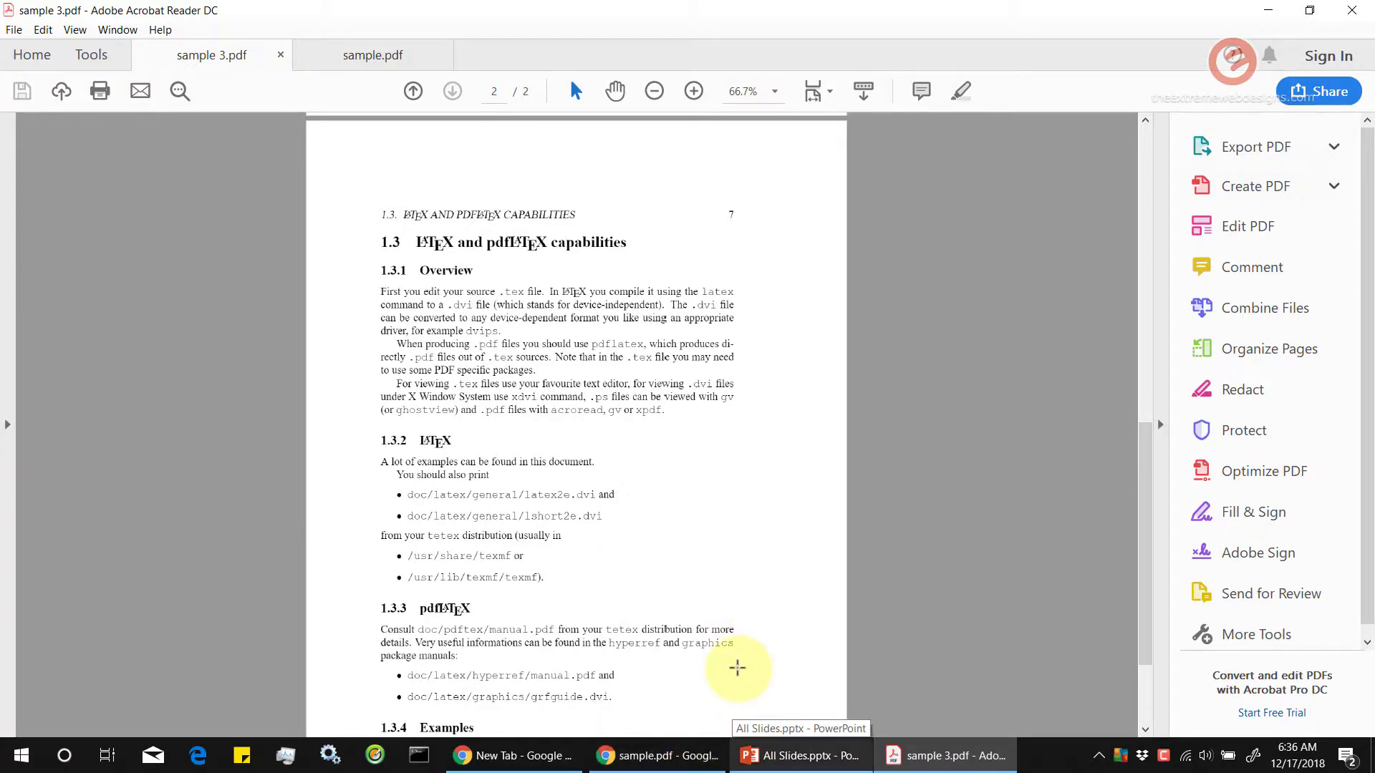
Set the print dialog's custom page range to 6-10, totalling five pages.
left_click(682, 763)
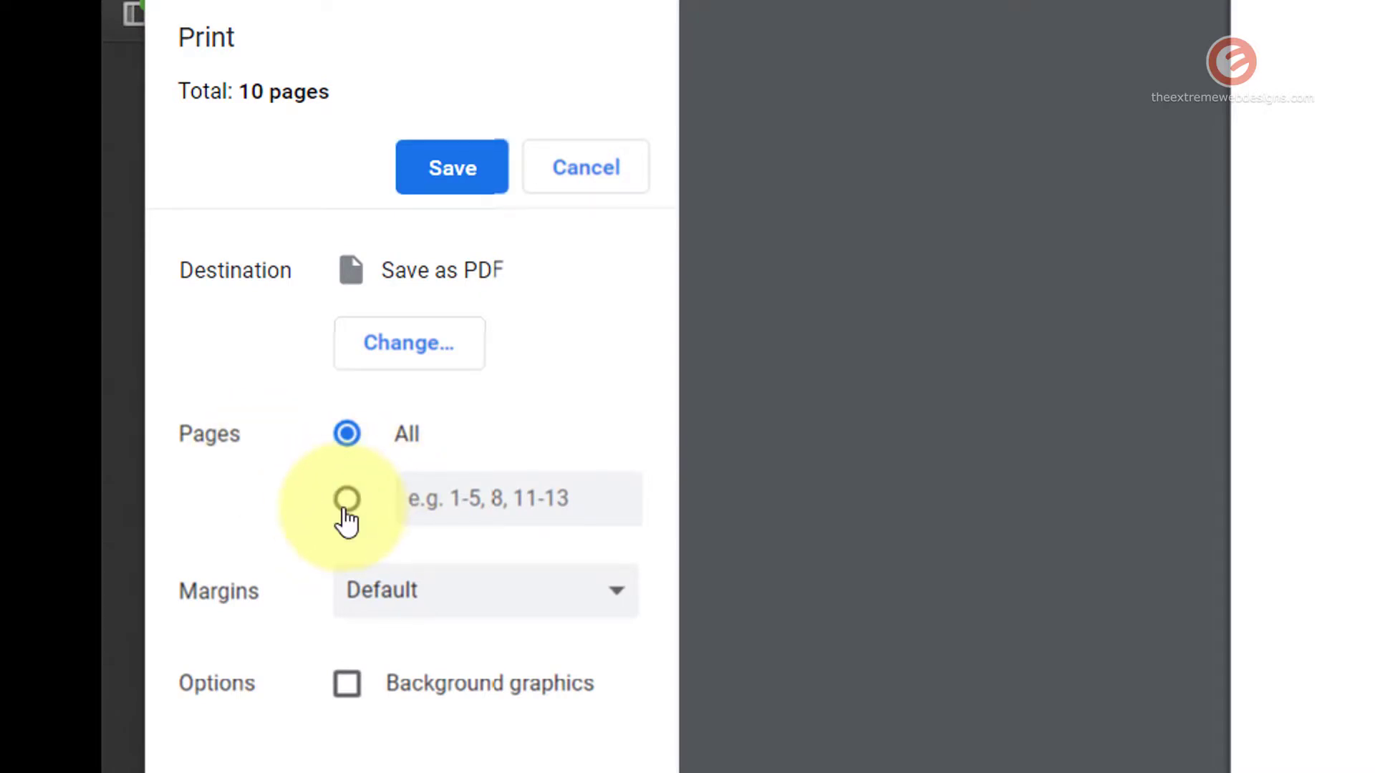
left_click(347, 501)
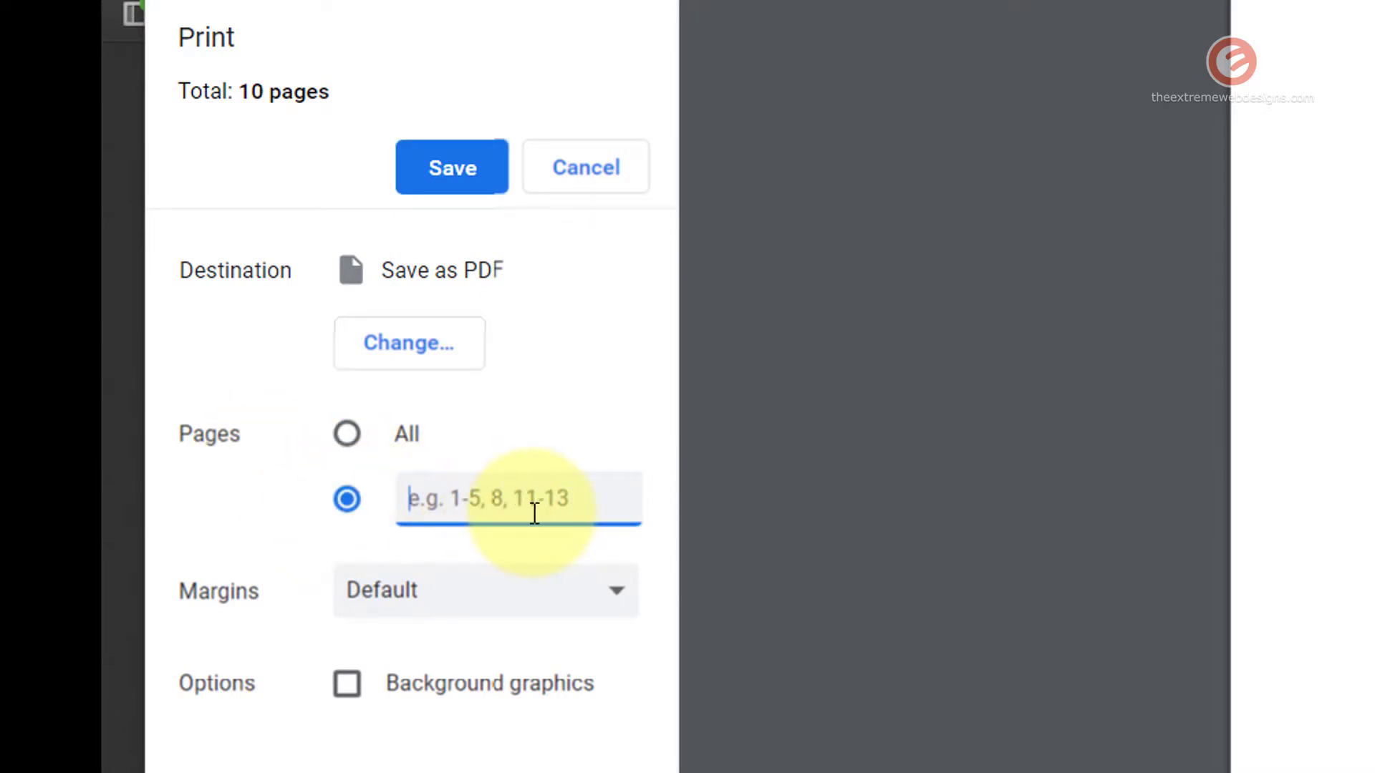
type("1")
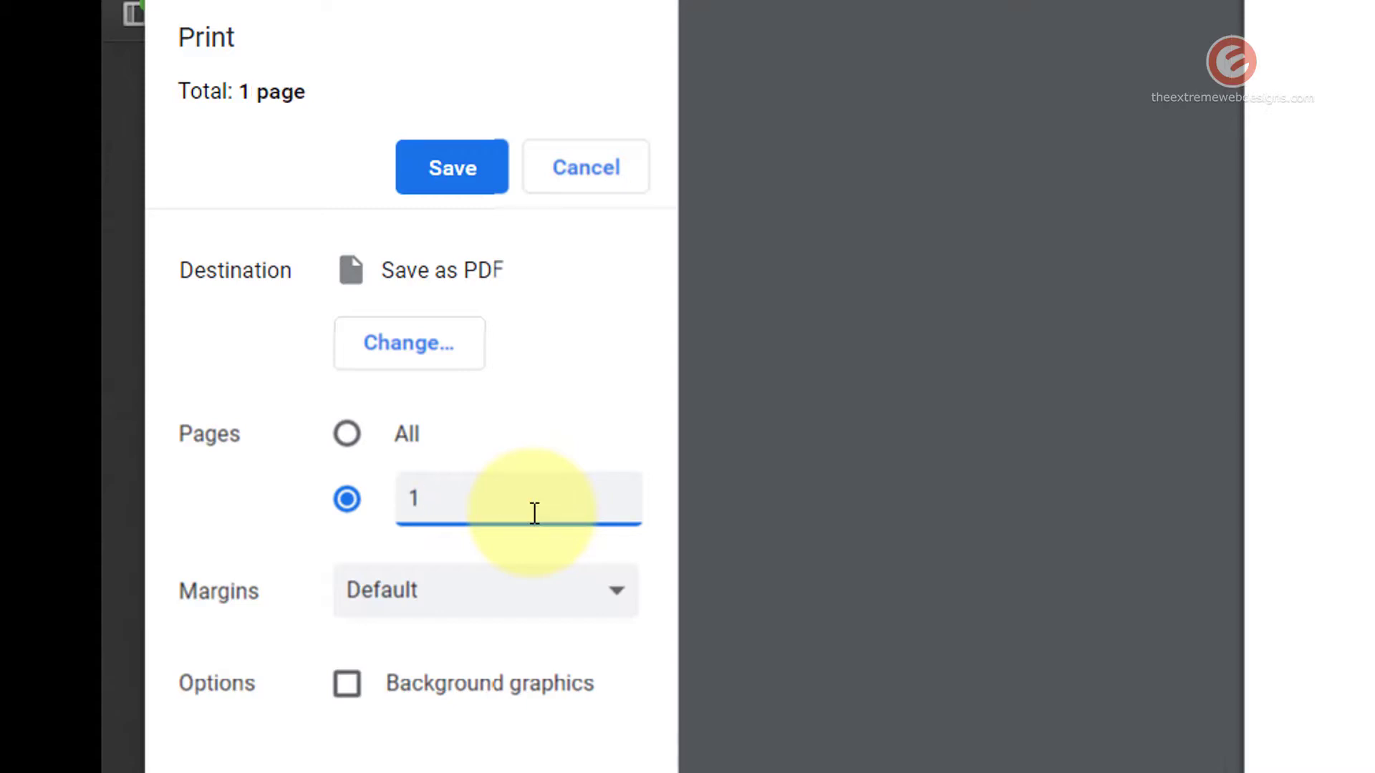
type("-5")
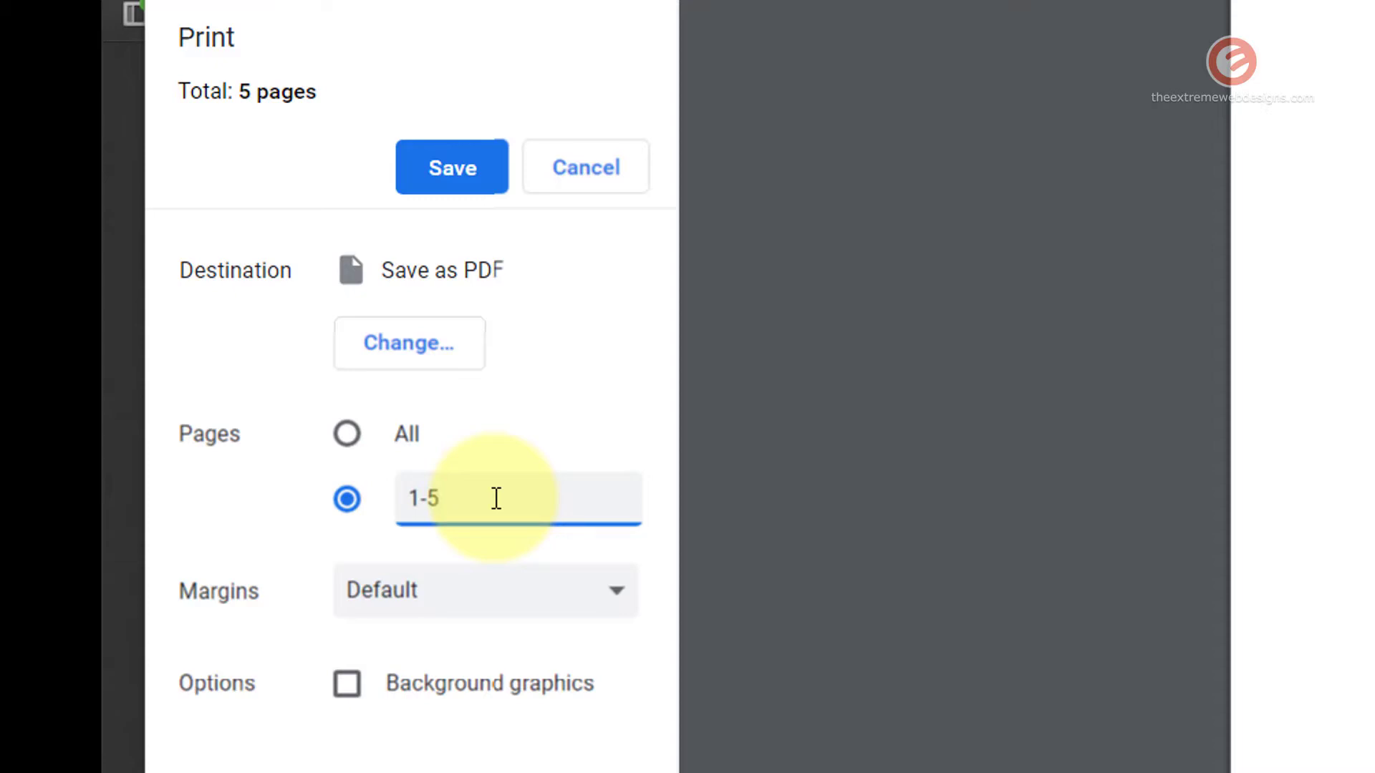
triple_click(402, 498)
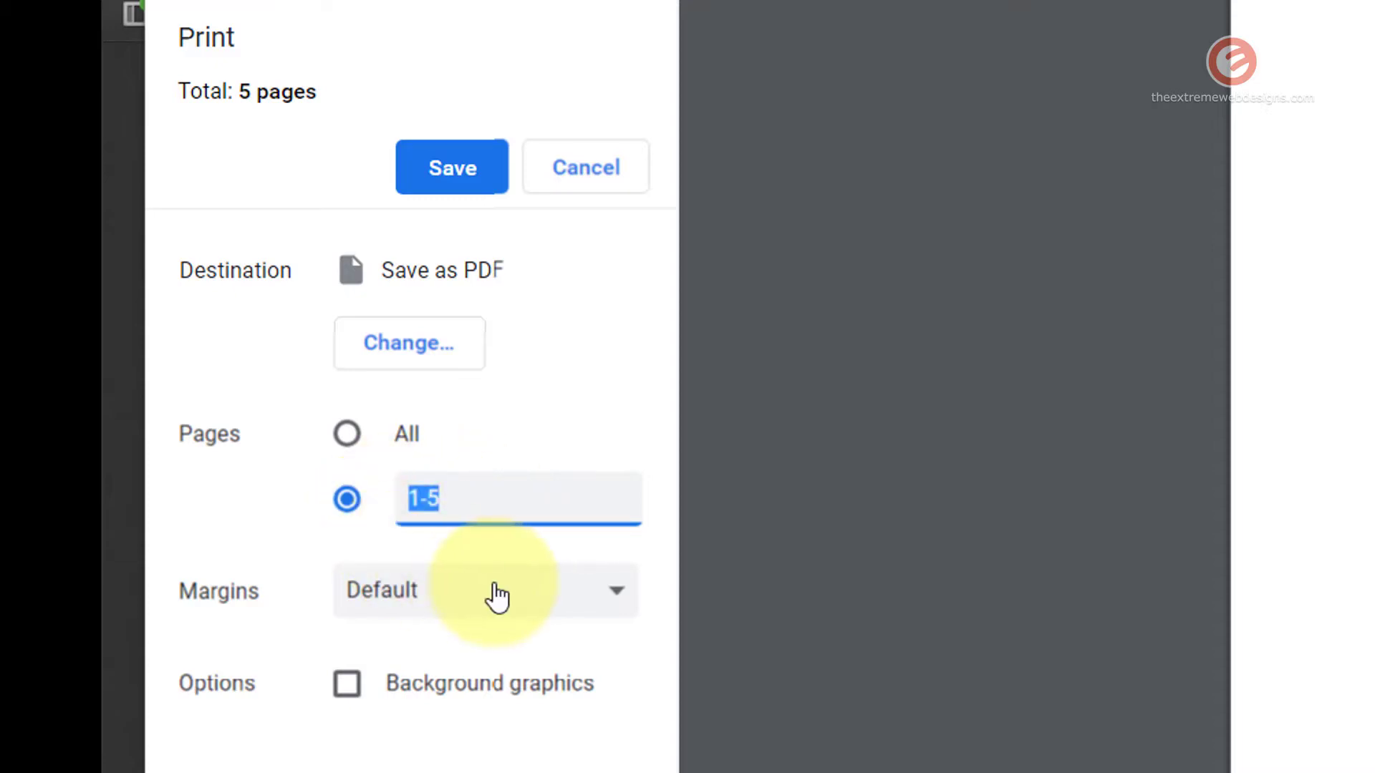
type("6")
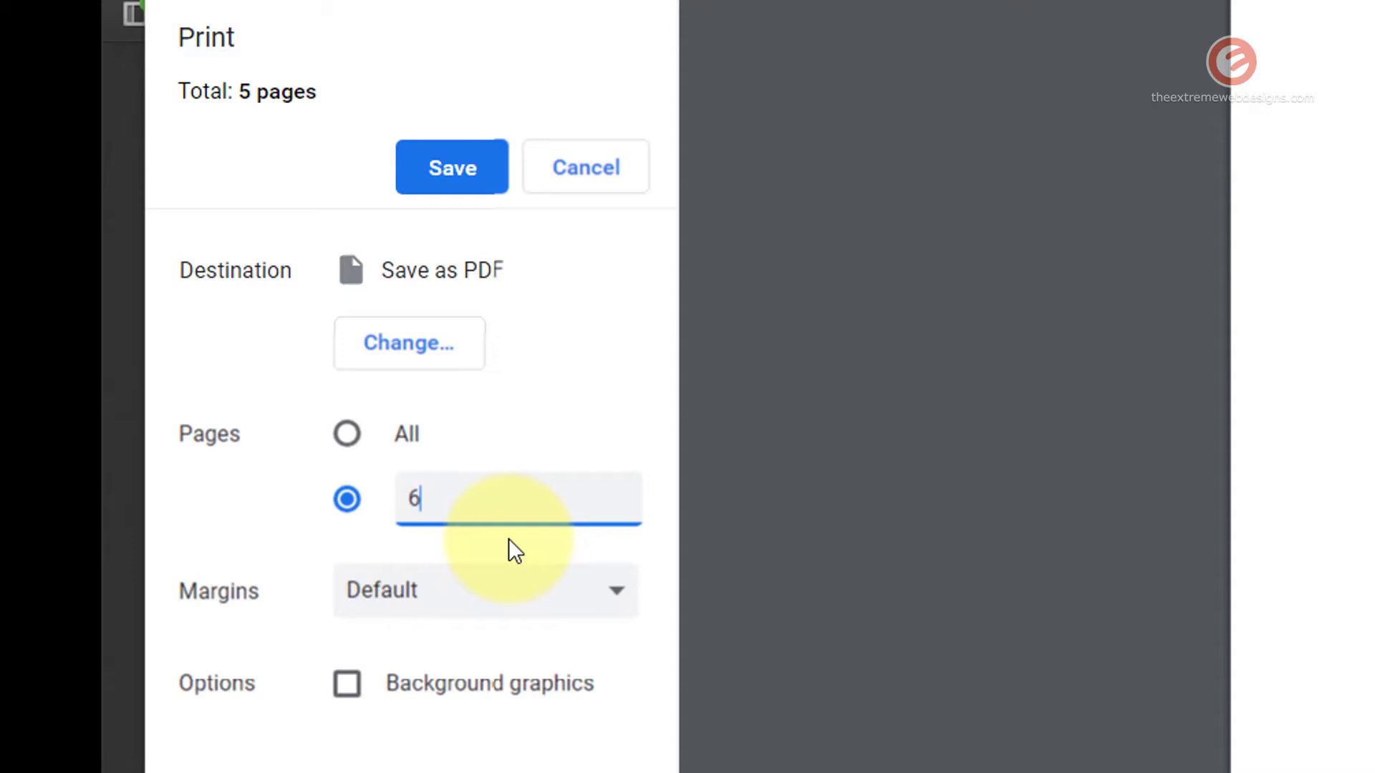
type("-1")
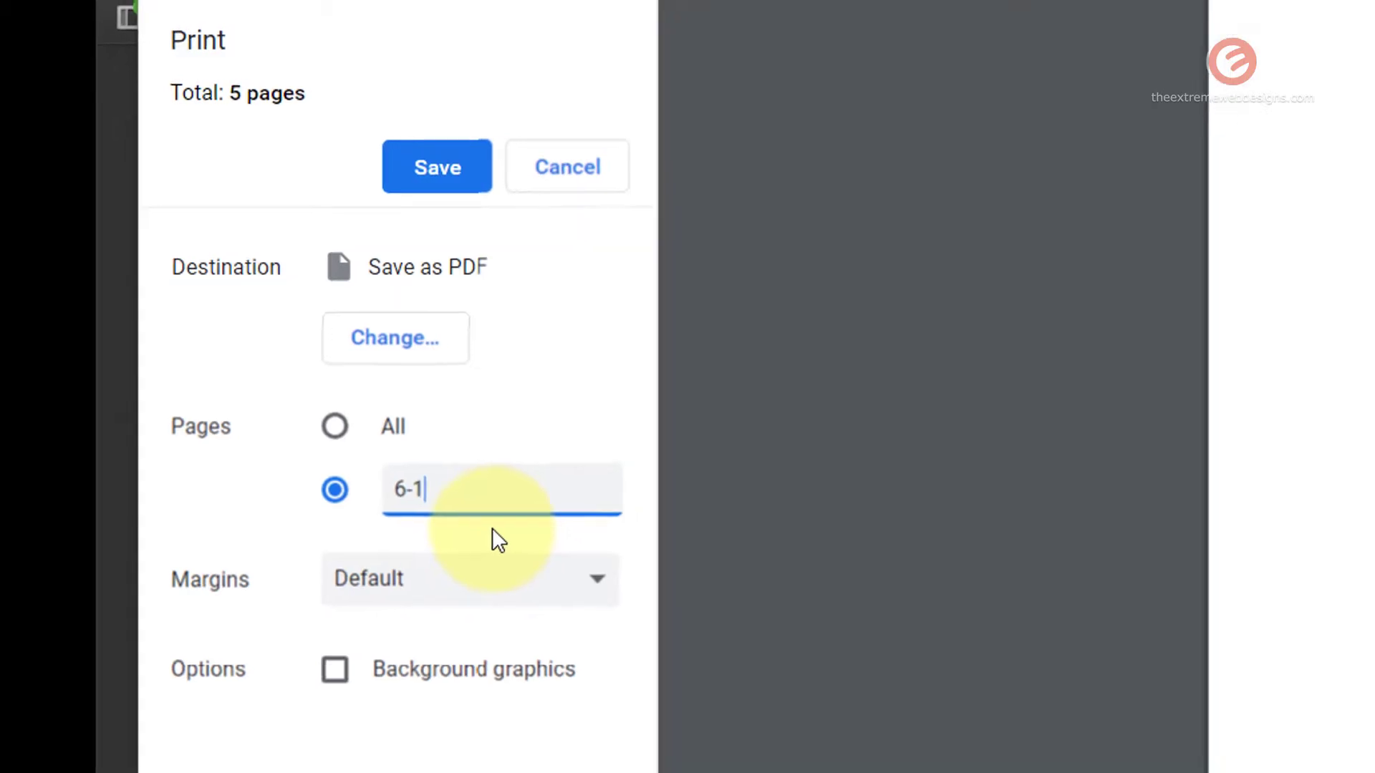
type("0")
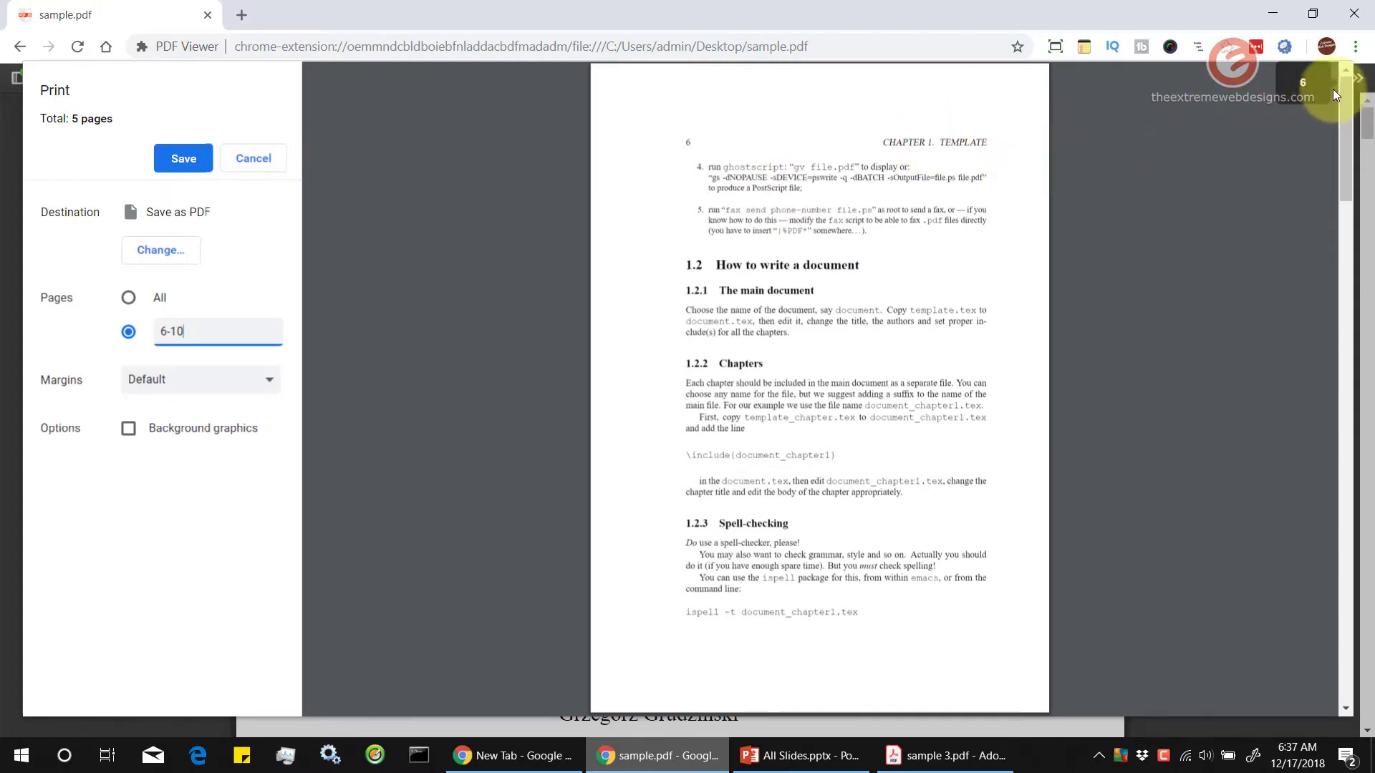
mouse_move(1349, 187)
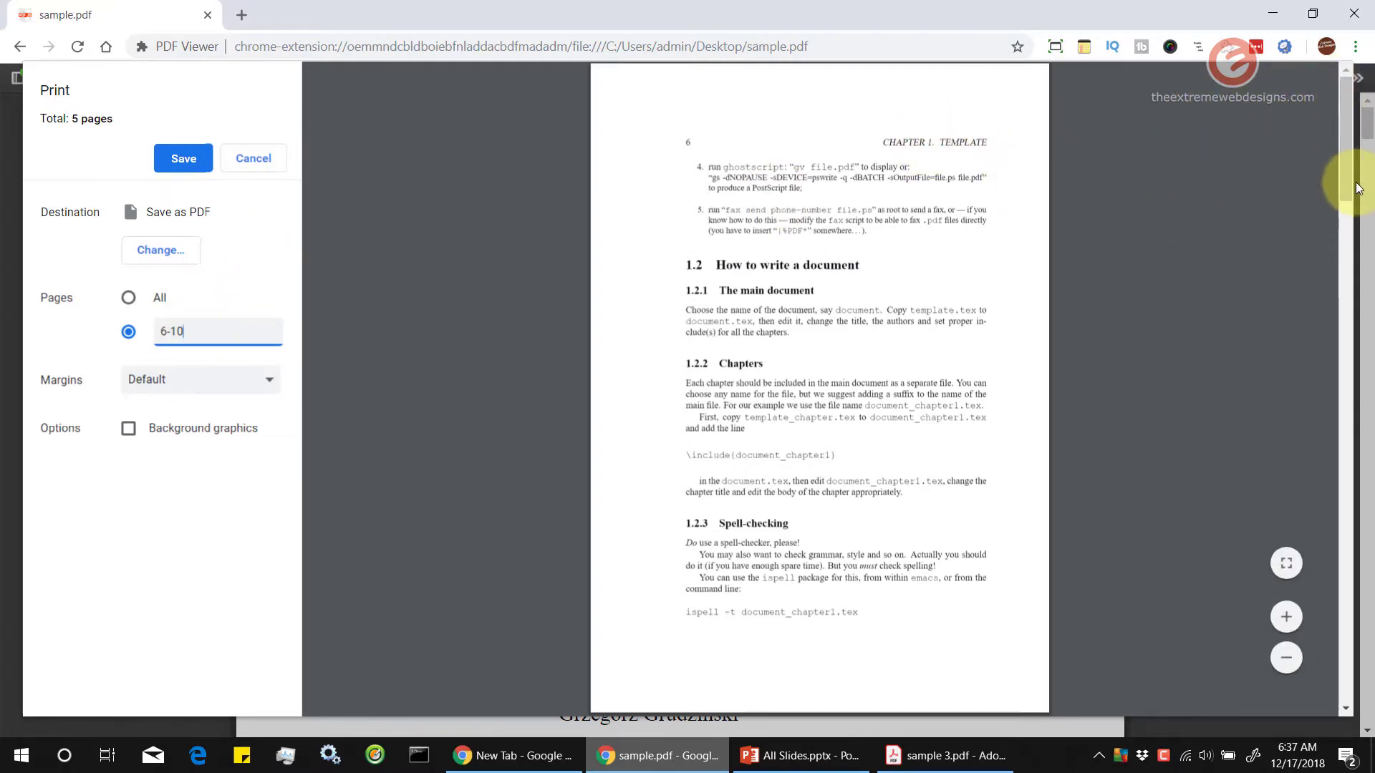
mouse_move(1348, 187)
left_mouse_down()
mouse_move(1342, 655)
mouse_move(1354, 692)
mouse_move(1349, 169)
left_mouse_up()
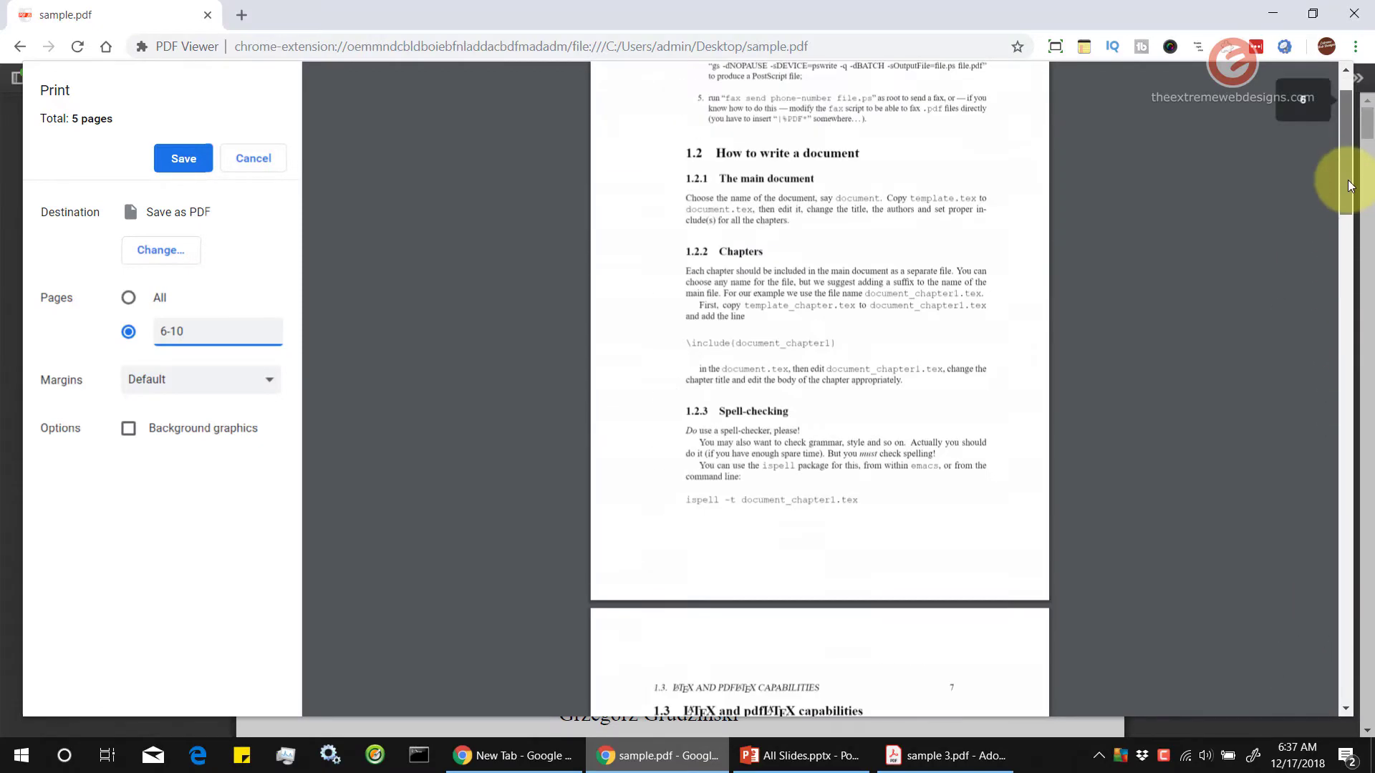
Save pages 6-10 to the Desktop as sample 4.pdf.
left_click(206, 160)
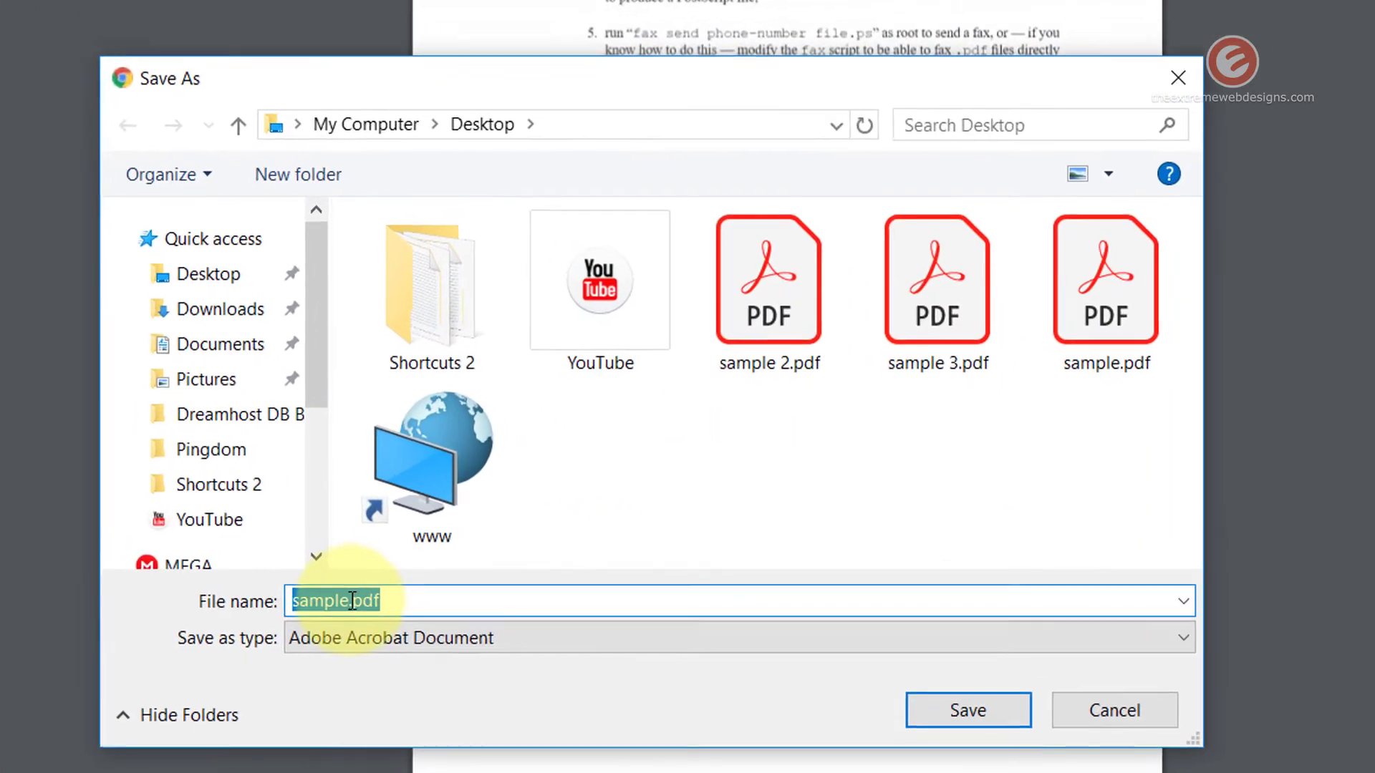
left_click(517, 564)
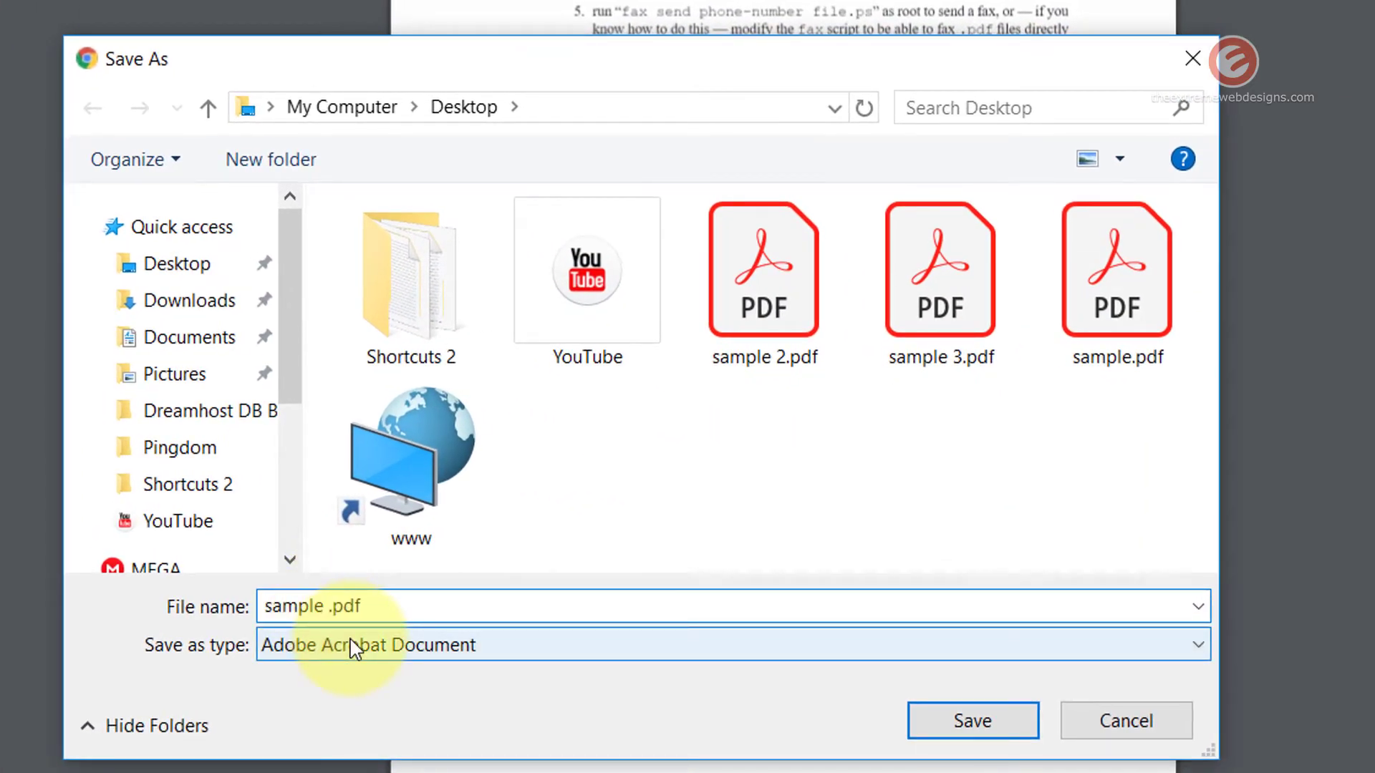
type("4")
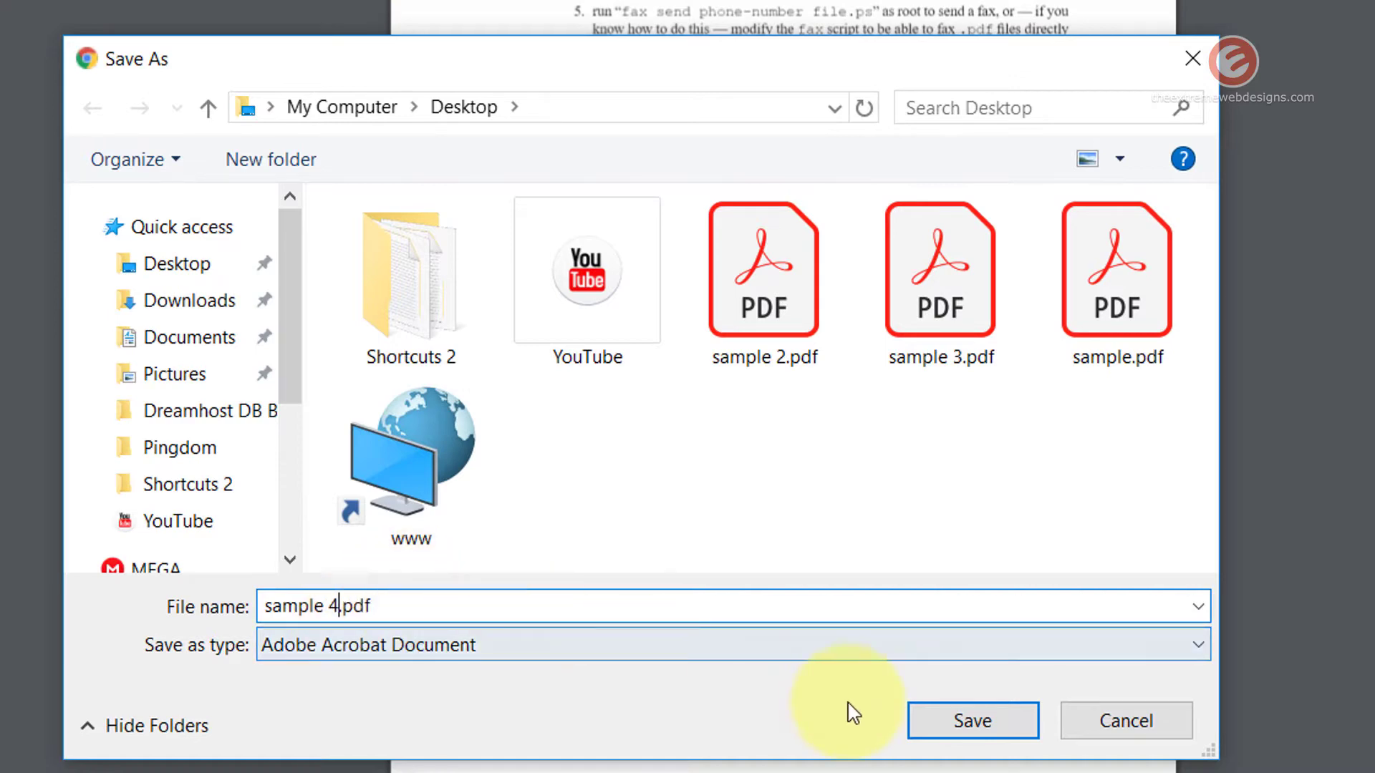
left_click(973, 722)
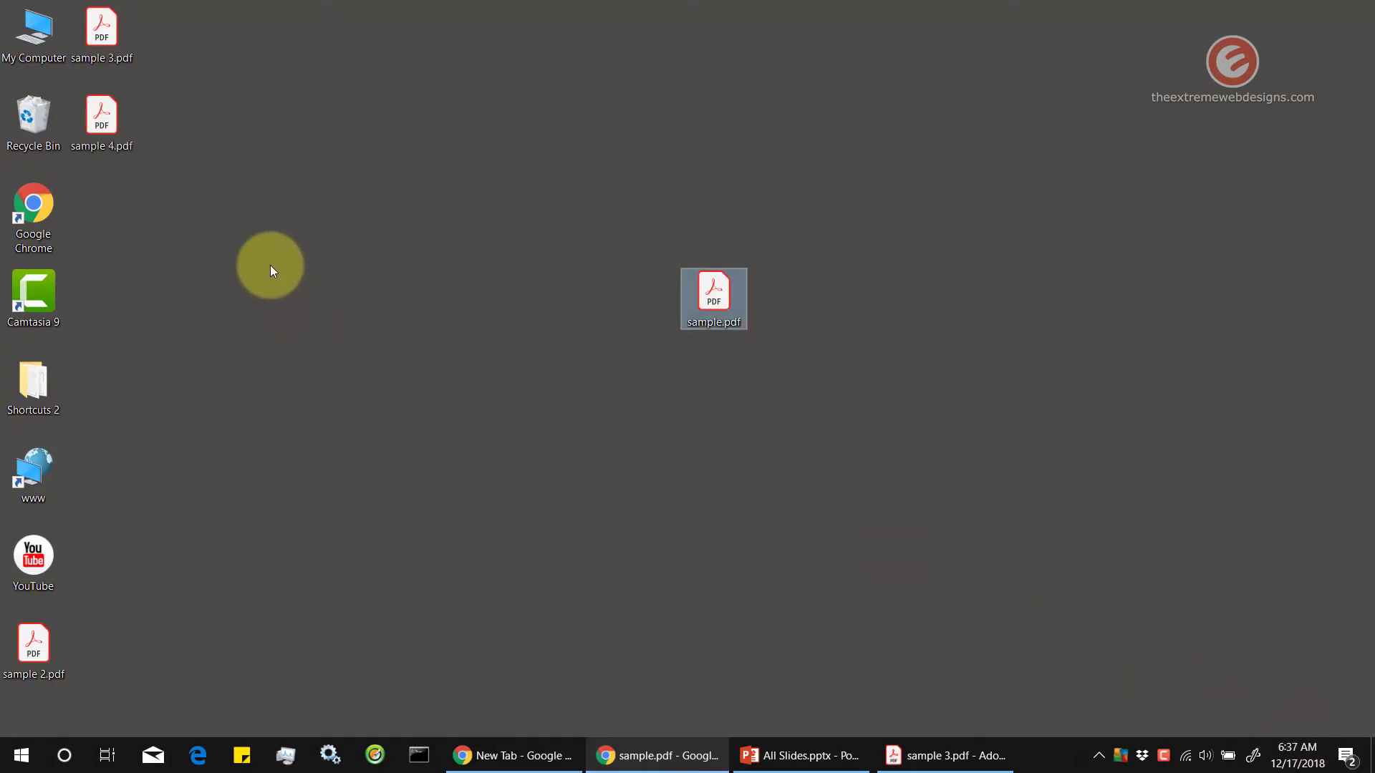
Open sample 4.pdf in Acrobat Reader and box its page numbers 6 and 10.
double_click(112, 136)
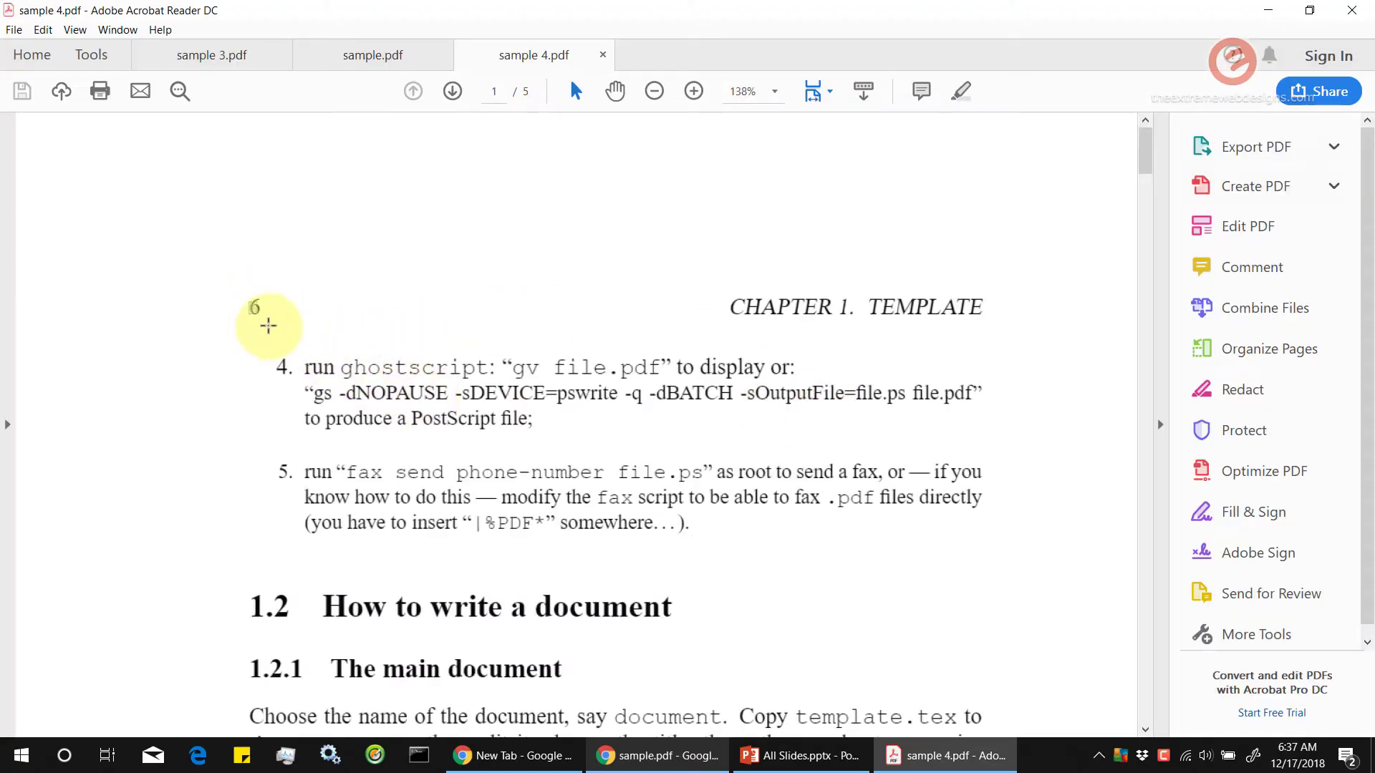
left_click_drag(247, 302, 294, 334)
left_click(1123, 172)
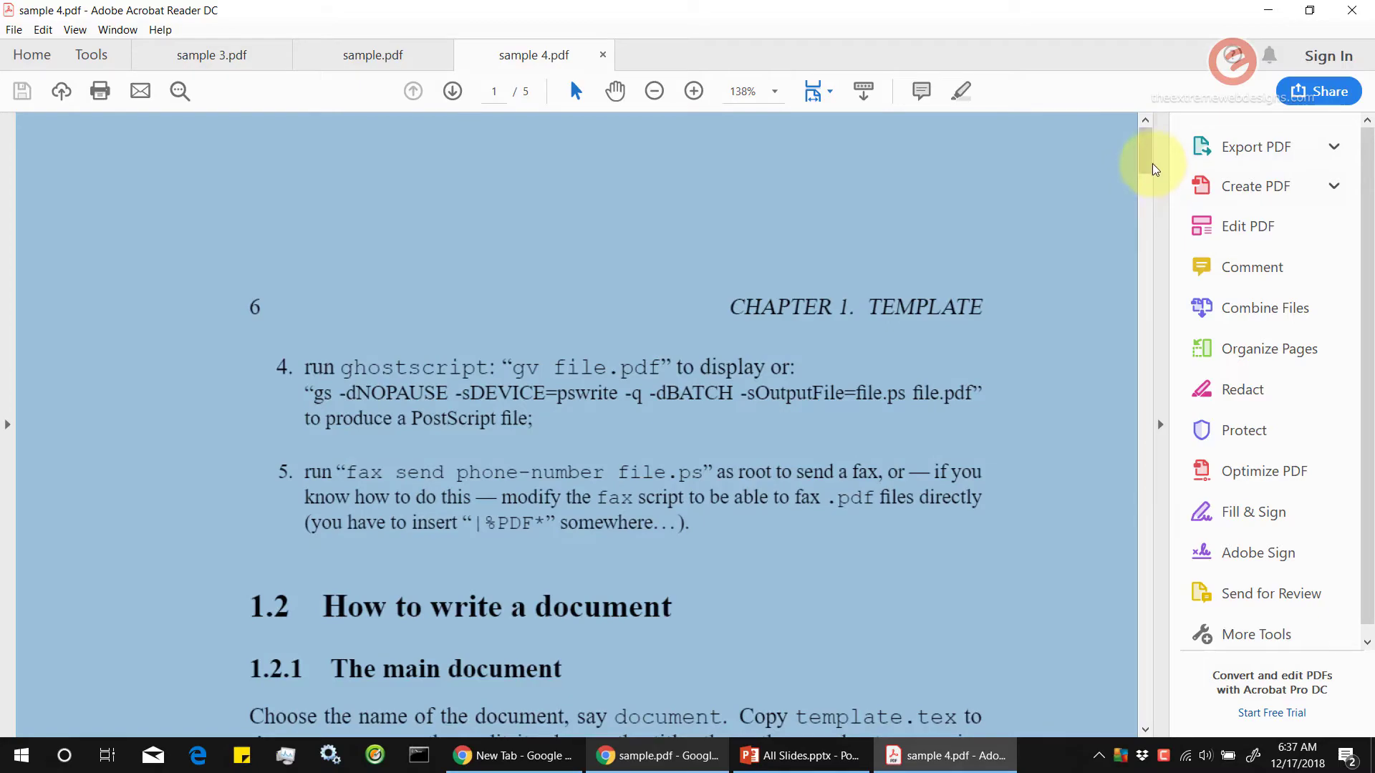
mouse_move(1153, 165)
left_mouse_down()
mouse_move(1146, 332)
mouse_move(1146, 273)
left_mouse_up()
left_click_drag(871, 258, 927, 298)
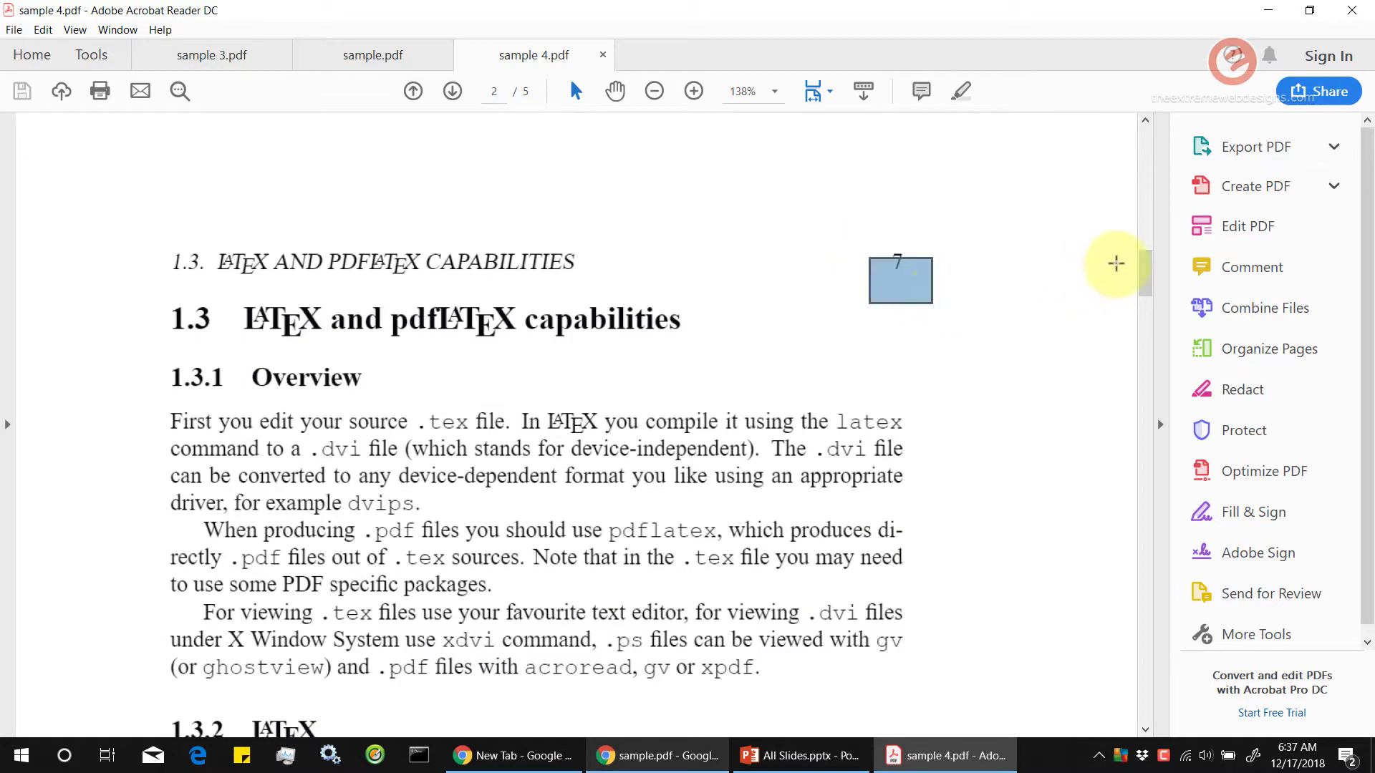
left_click_drag(1144, 274, 1148, 406)
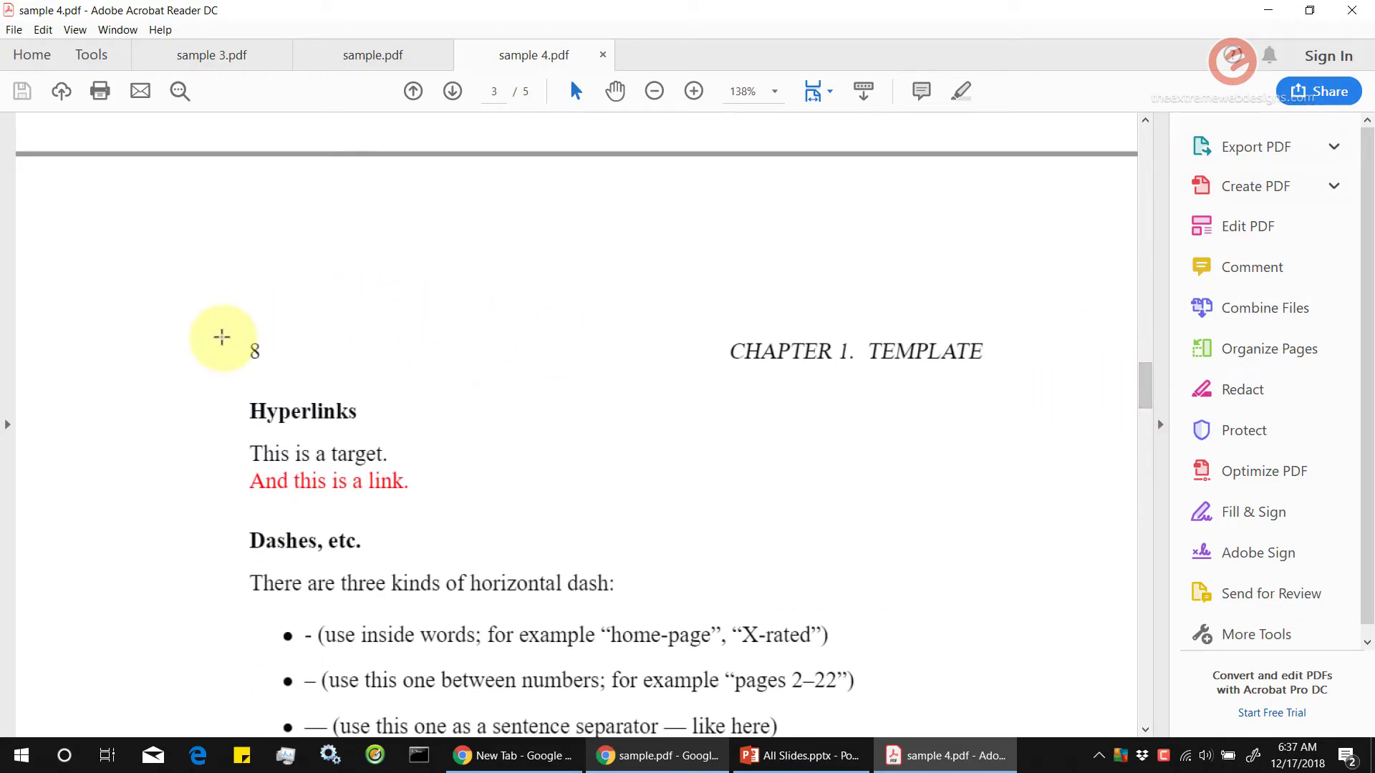
left_click_drag(221, 337, 327, 418)
left_click_drag(1146, 390, 1142, 505)
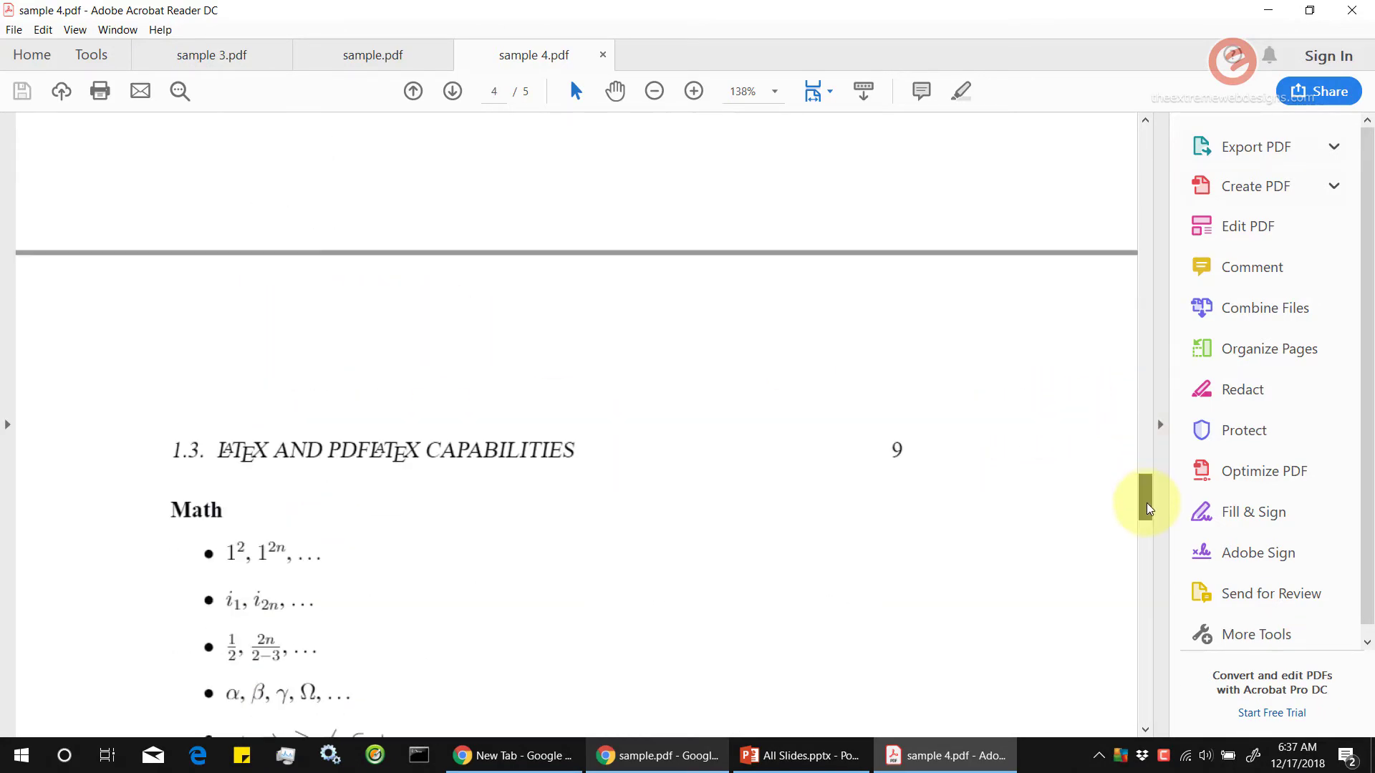
left_click_drag(828, 391, 965, 465)
left_click_drag(1144, 482, 1145, 634)
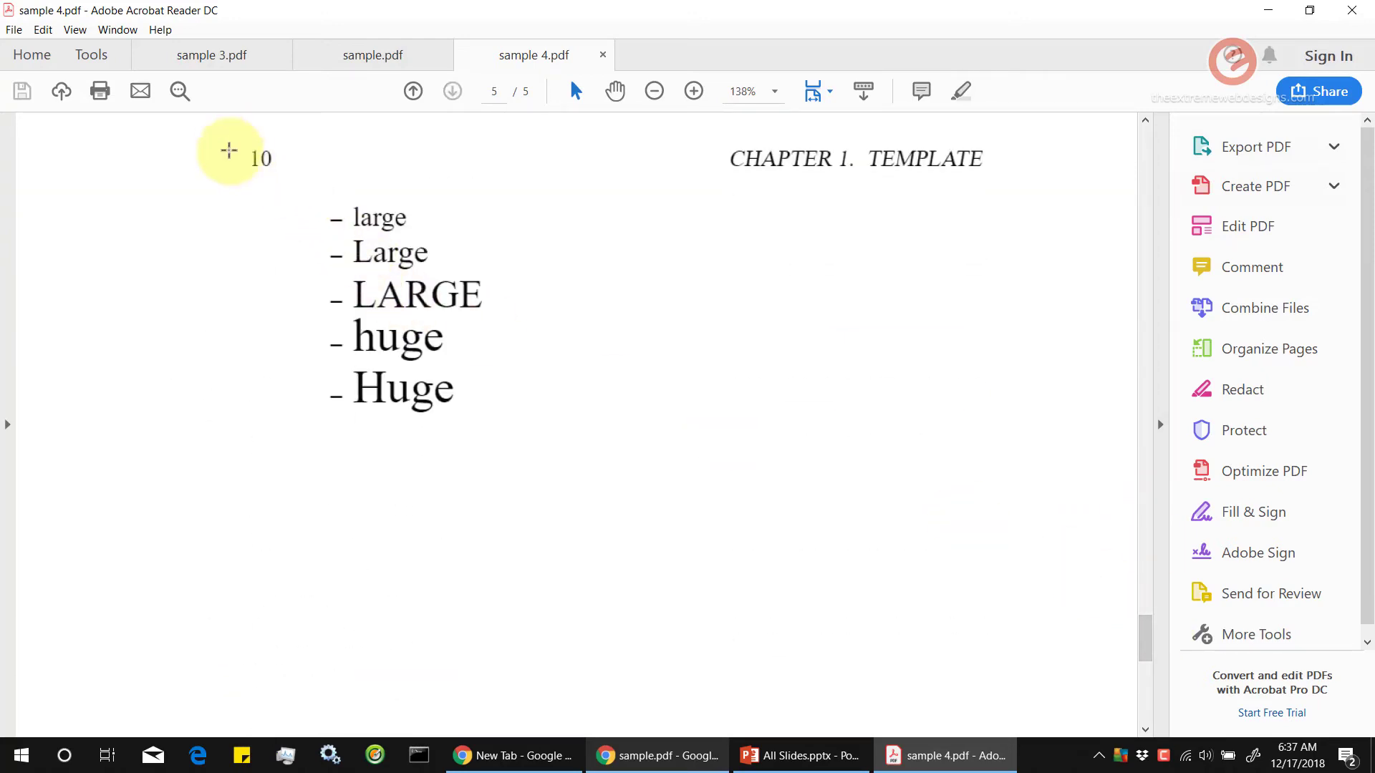
left_click_drag(229, 134, 306, 195)
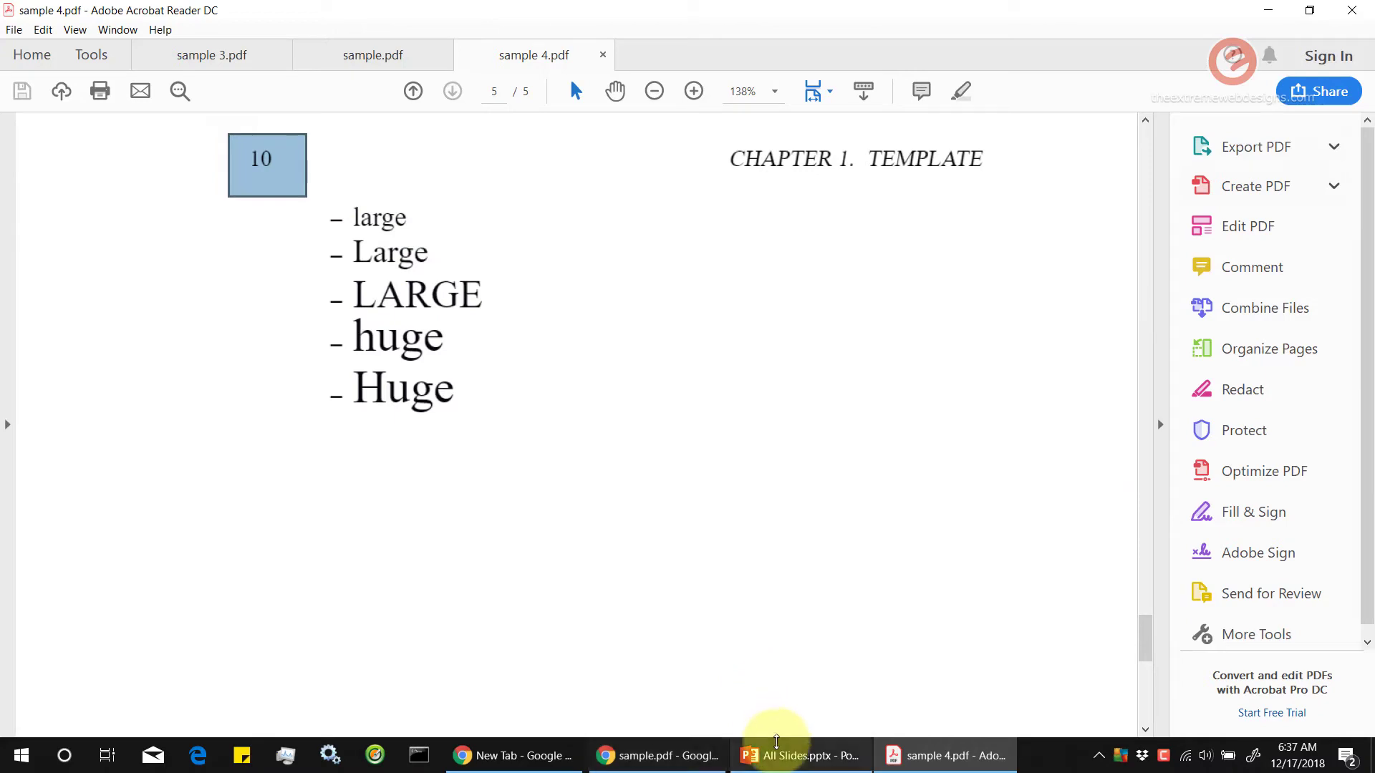
left_click(660, 755)
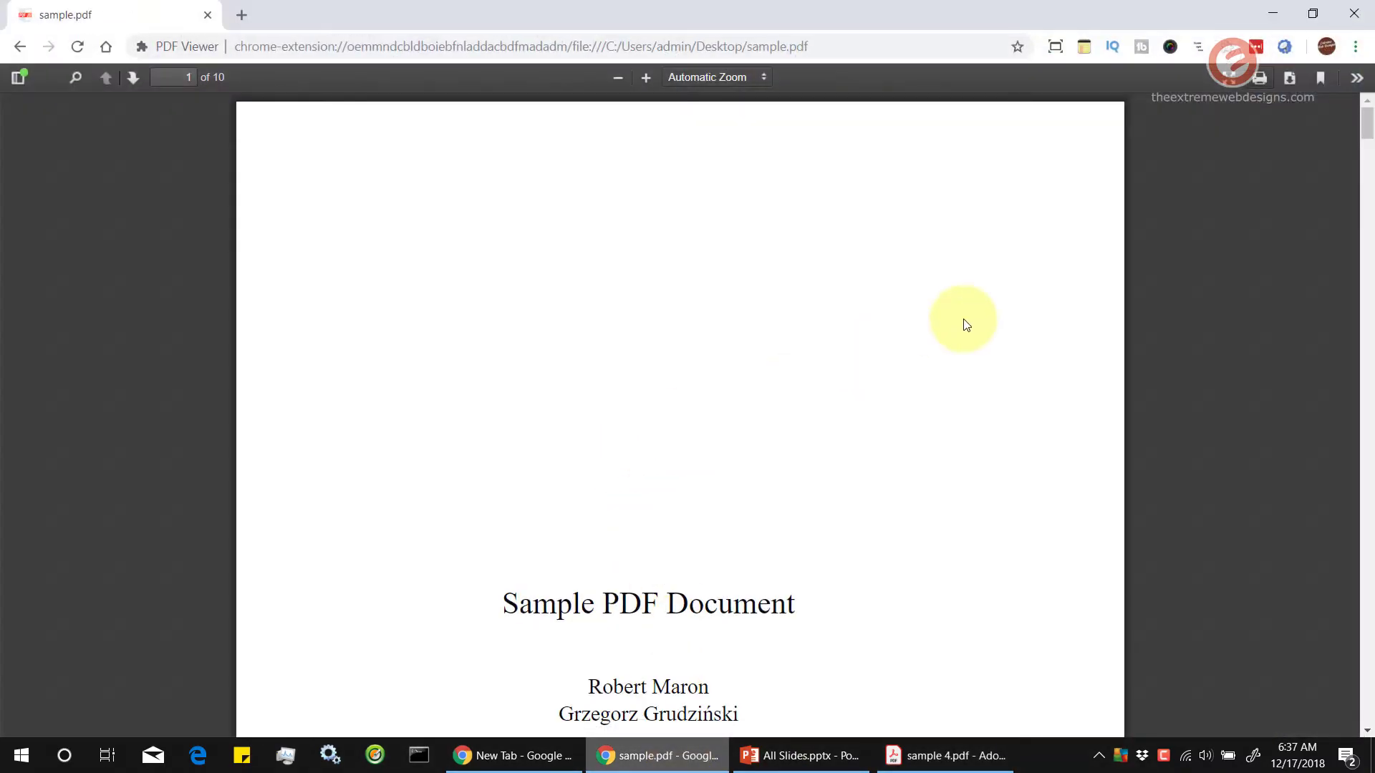